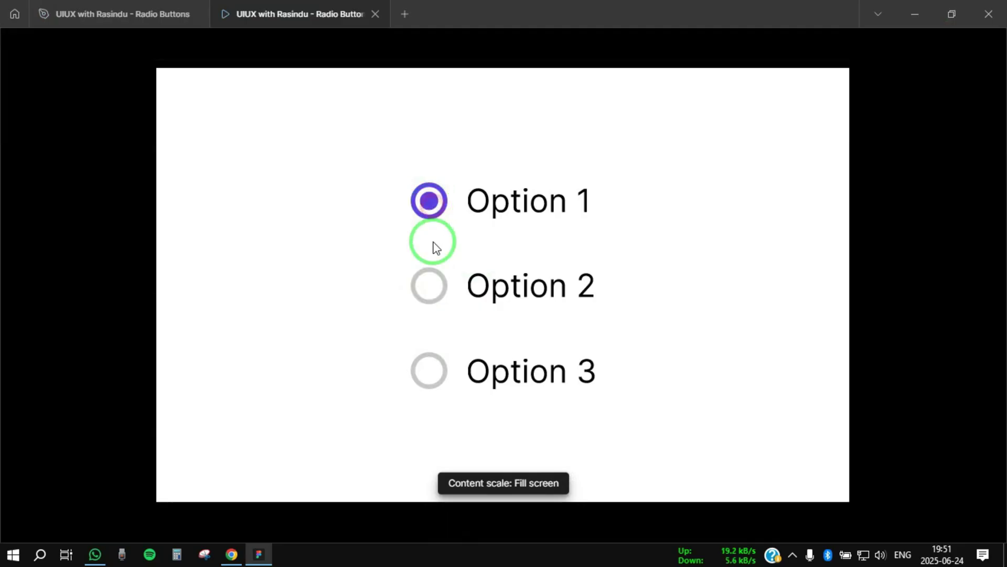
Select Options 1, 2 and 3 in turn in the running prototype to confirm only one stays selected
left_click(429, 284)
left_click(438, 367)
left_click(428, 286)
left_click(431, 201)
left_click(430, 284)
left_click(429, 369)
left_click(431, 285)
left_click(432, 206)
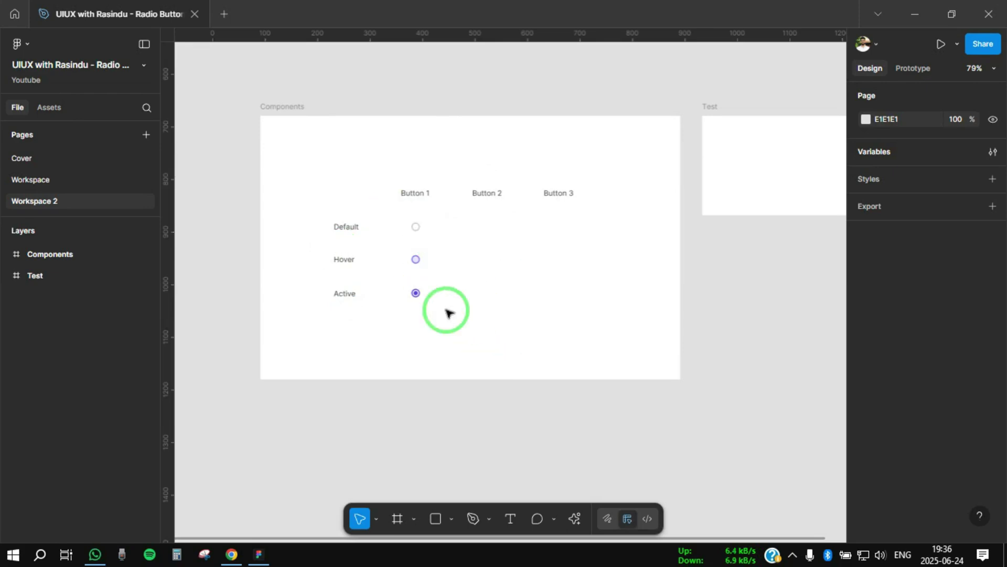
Zoom in to about 126% on Button 1's Default, Hover and Active radio states
scroll(438, 267, "up", 2)
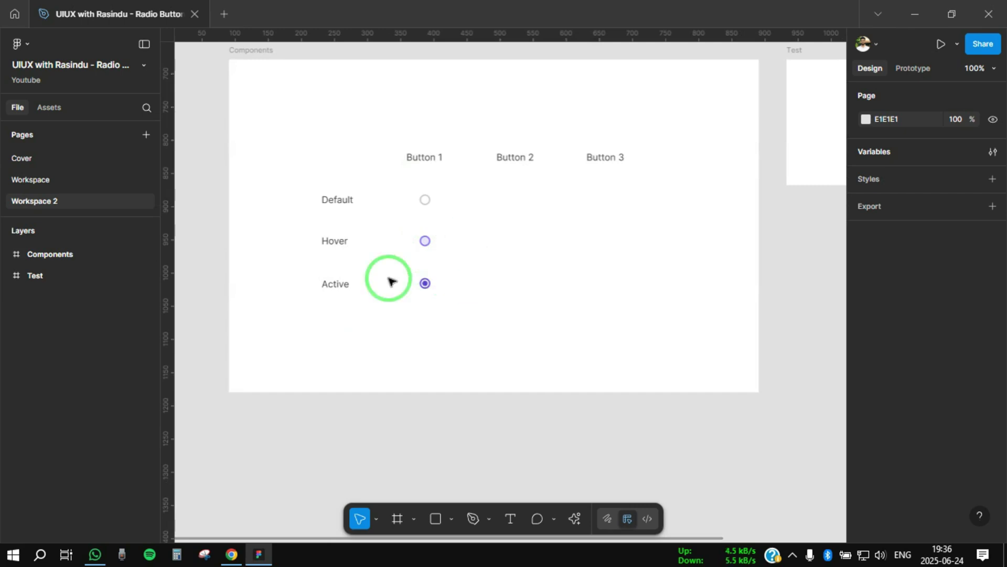
scroll(387, 308, "up", 1)
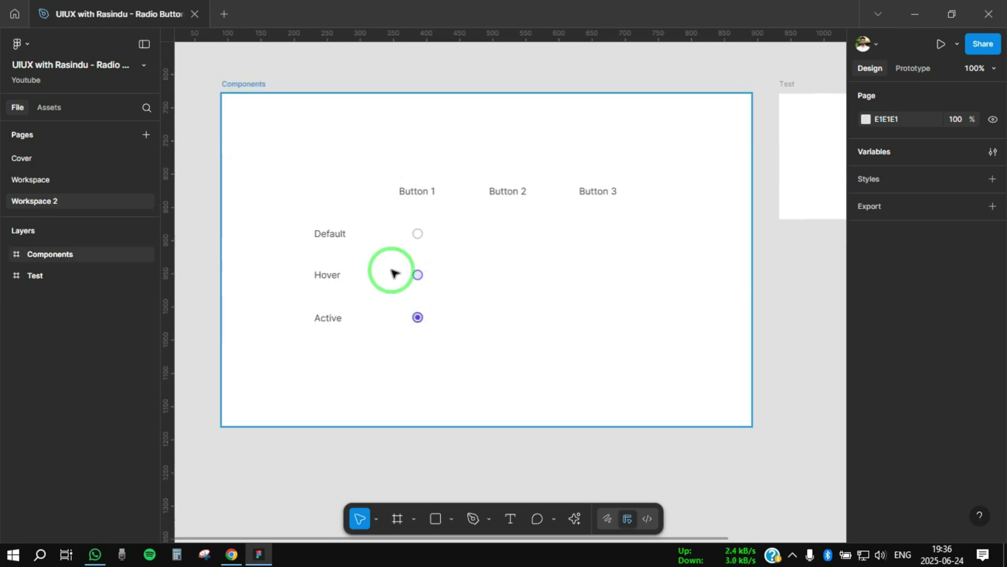
scroll(402, 263, "up", 1)
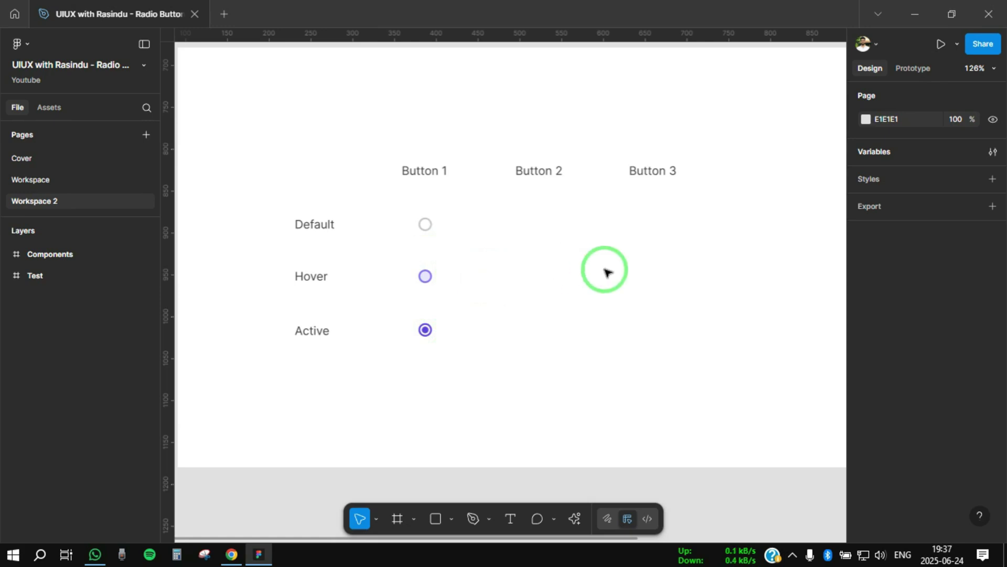
Create a Boolean variable named 'filled' in the radio variable collection
left_click(992, 151)
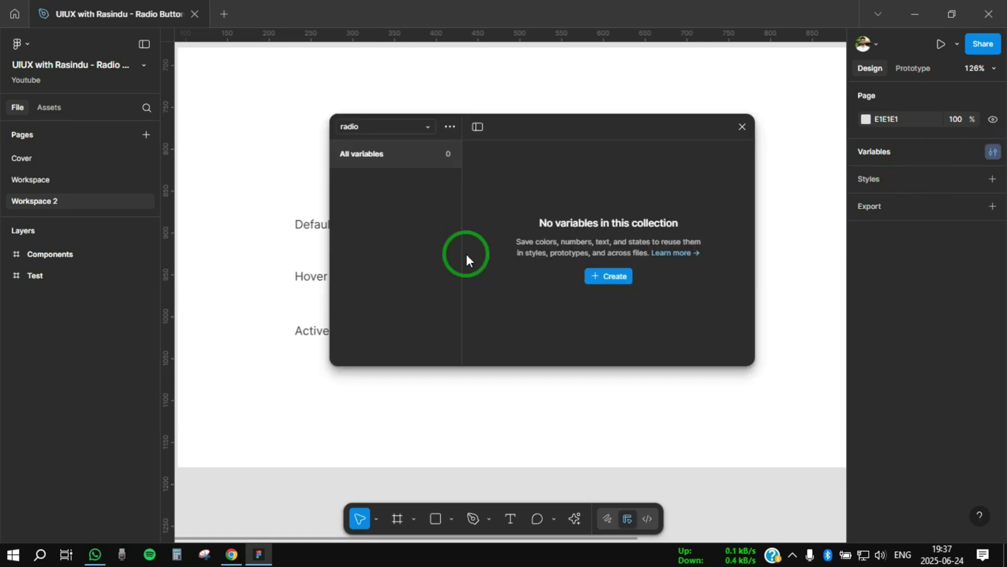
left_click(604, 279)
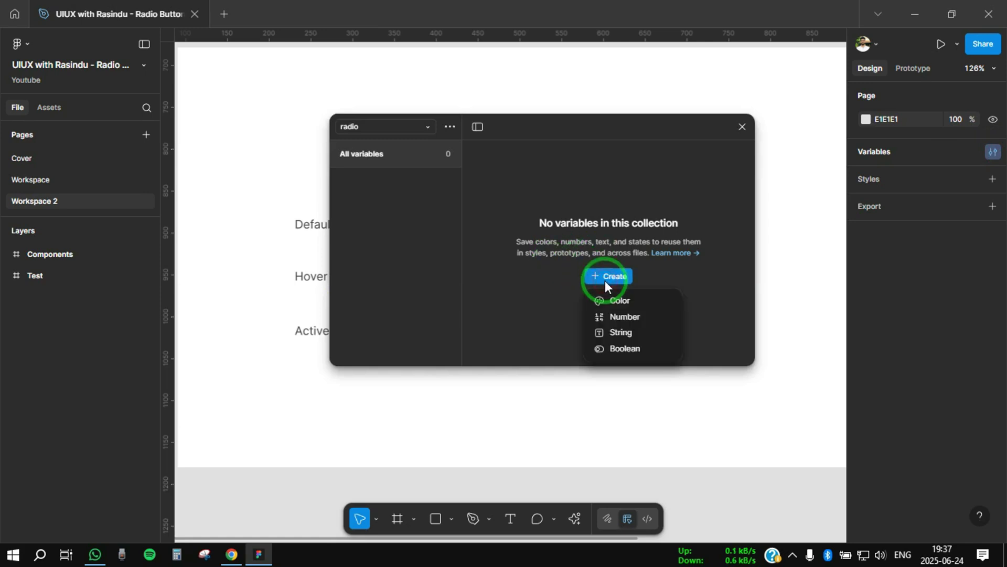
left_click(641, 348)
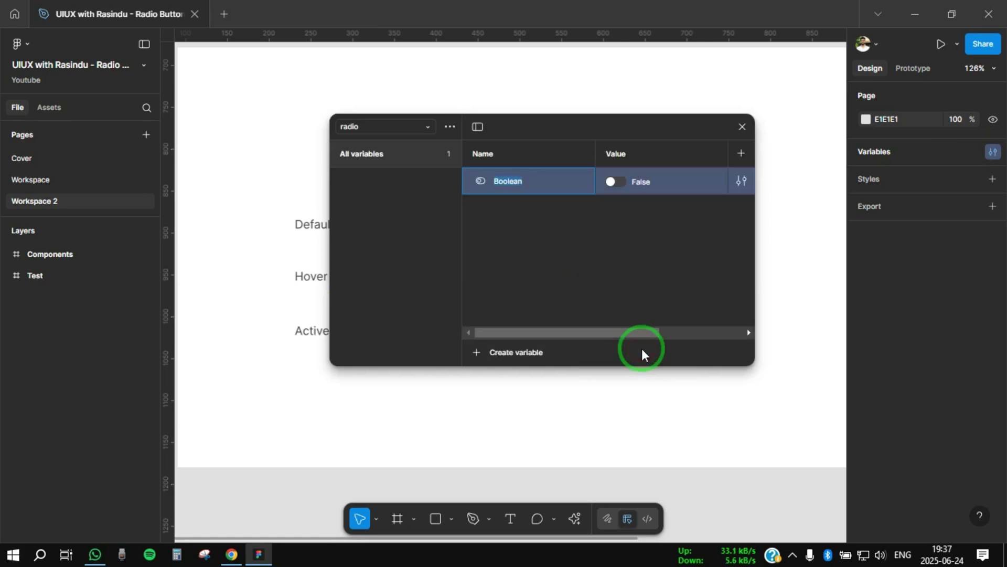
type("filled")
key("Return")
Duplicate the variable and rename the rows to filled1, filled2 and filled3
right_click(507, 182)
left_click(583, 266)
double_click(524, 212)
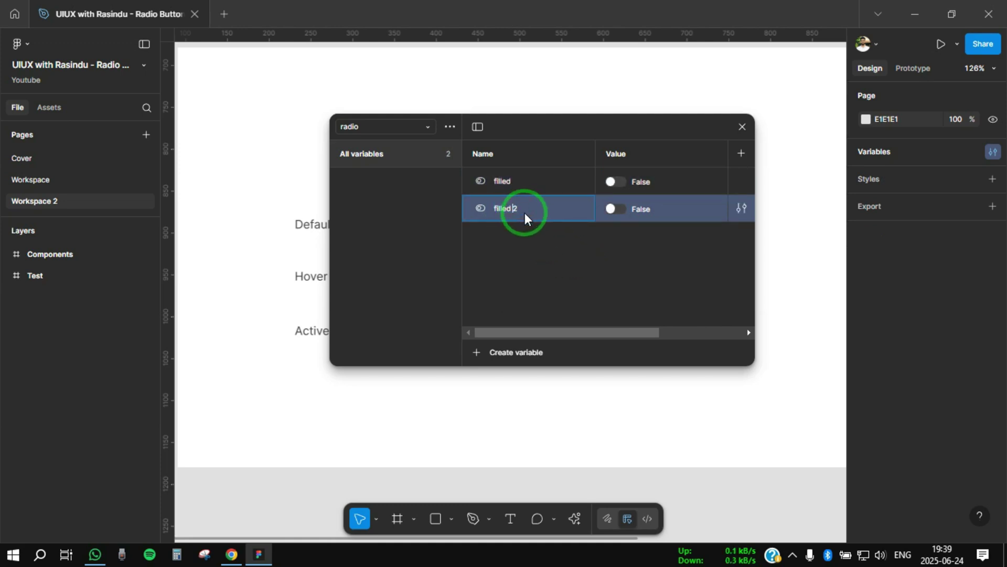
type("filled2")
key("Return")
right_click(518, 219)
left_click(556, 281)
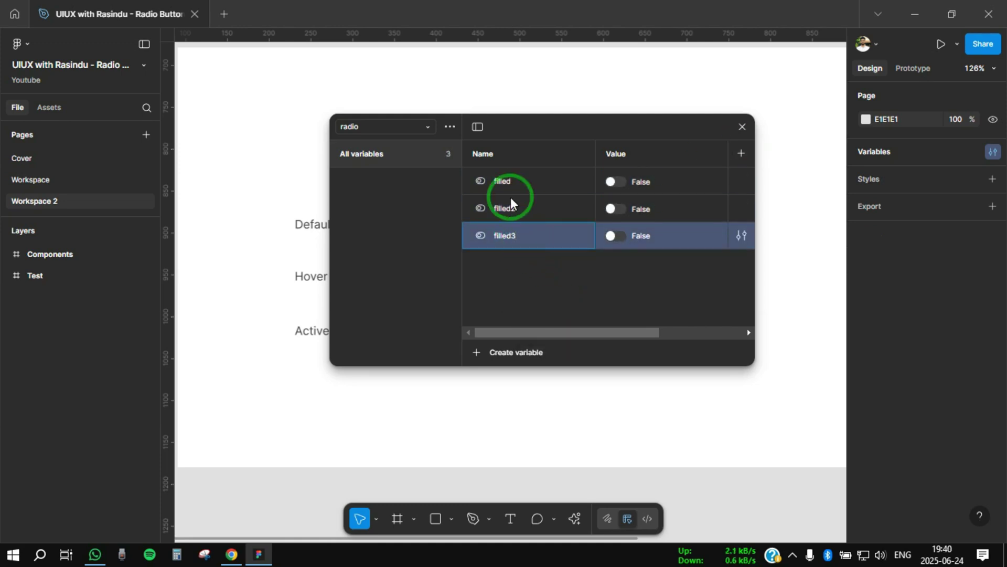
left_click(514, 189)
left_click(534, 292)
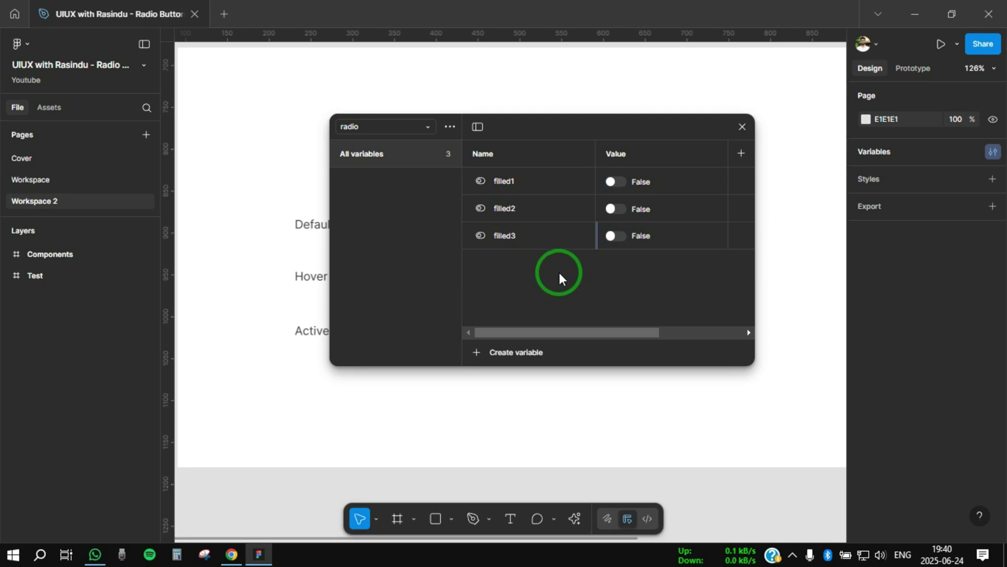
Select the default, hover and active radio frames and combine them into component set Component 1
left_click(741, 131)
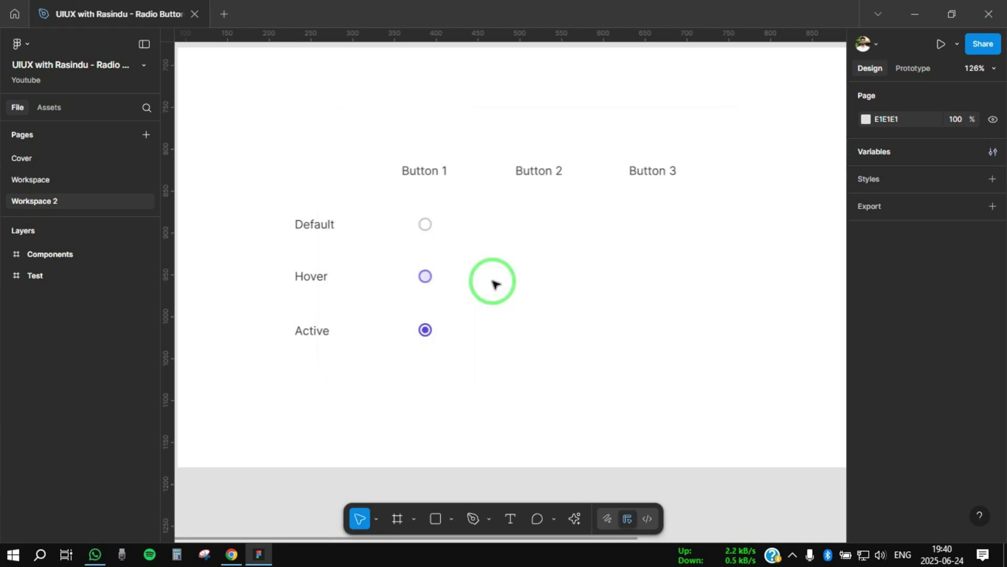
scroll(466, 272, "right", 2)
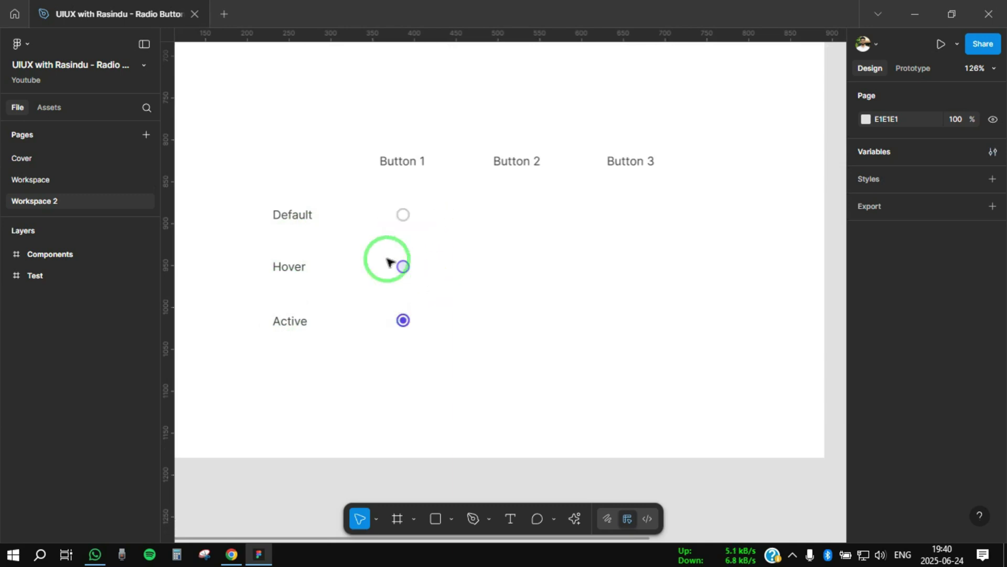
left_click_drag(379, 210, 395, 251)
left_click_drag(430, 337, 442, 330)
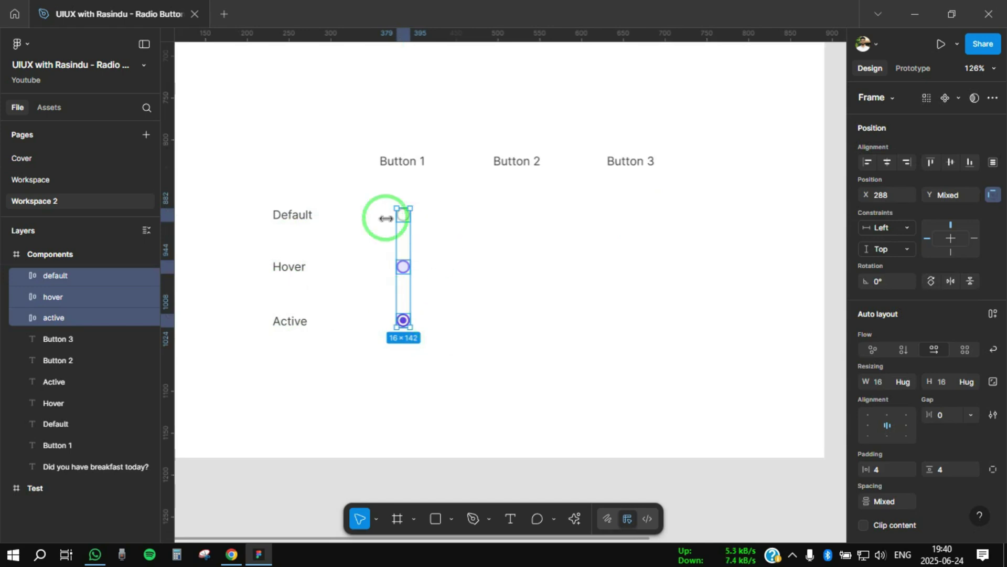
left_click(958, 98)
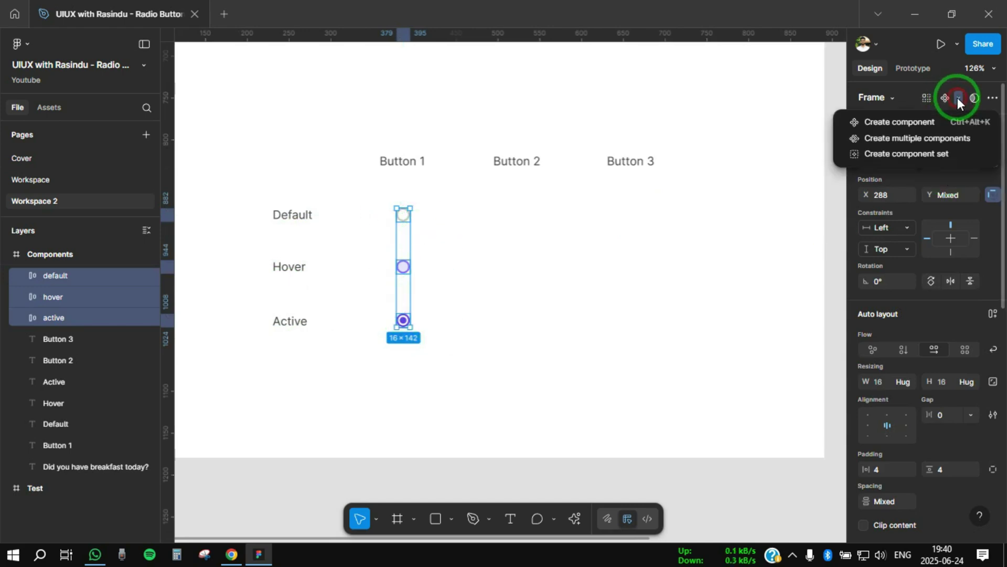
left_click(926, 152)
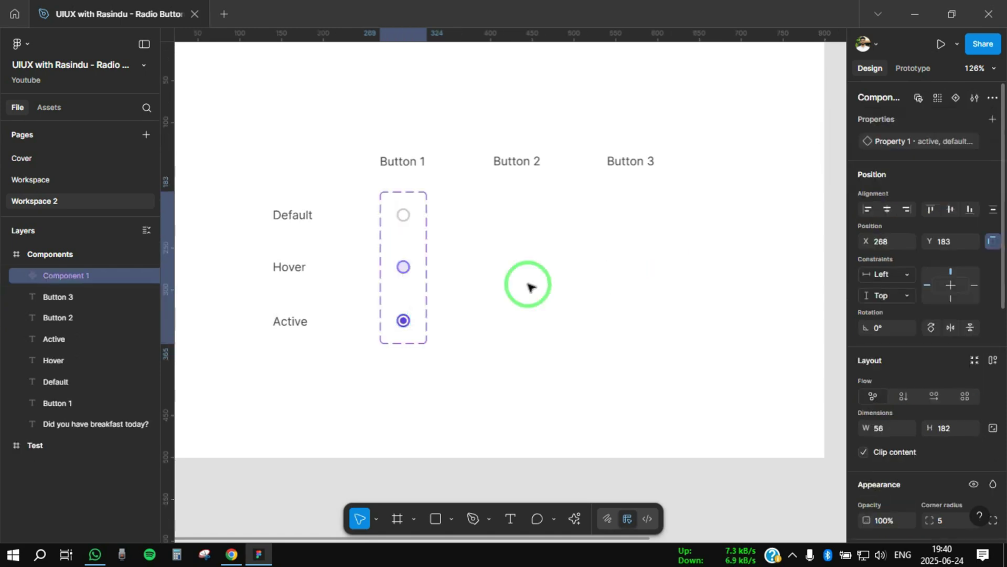
scroll(479, 283, "left", 2)
Connect the default variant to the hover variant with a While hovering trigger
left_click(488, 270)
scroll(450, 178, "up", 2)
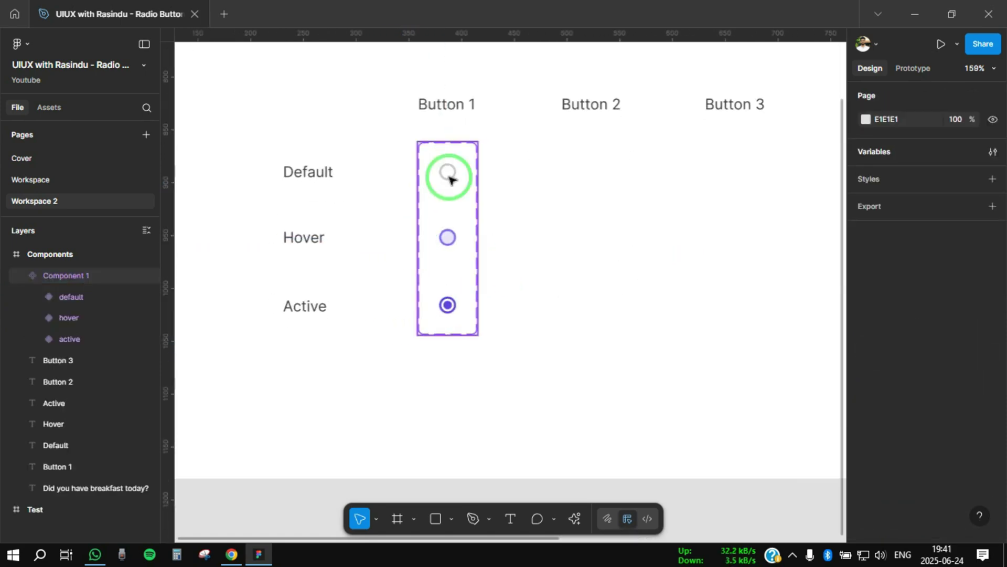
left_click(451, 179)
left_click(450, 178)
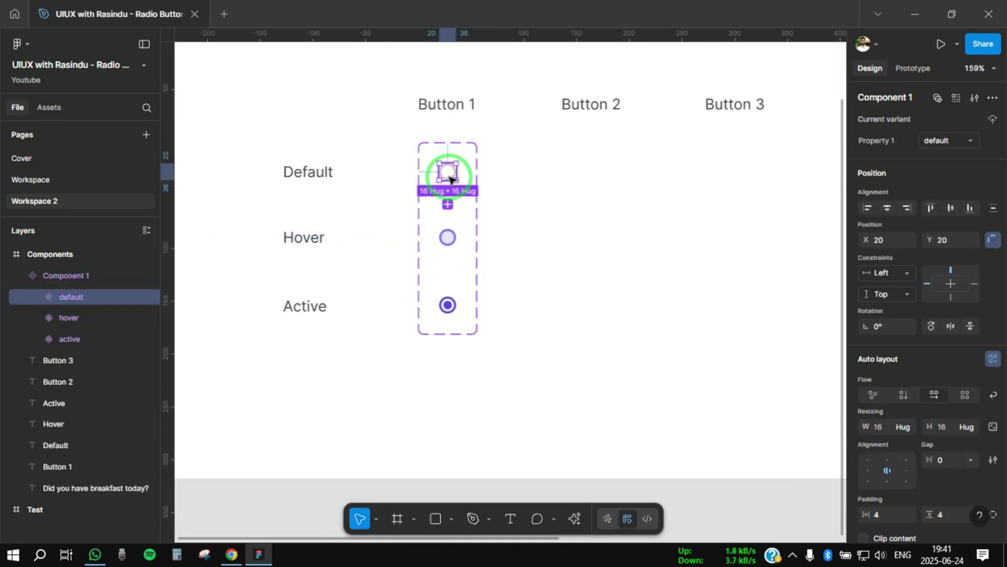
scroll(450, 178, "up", 1)
left_click(917, 67)
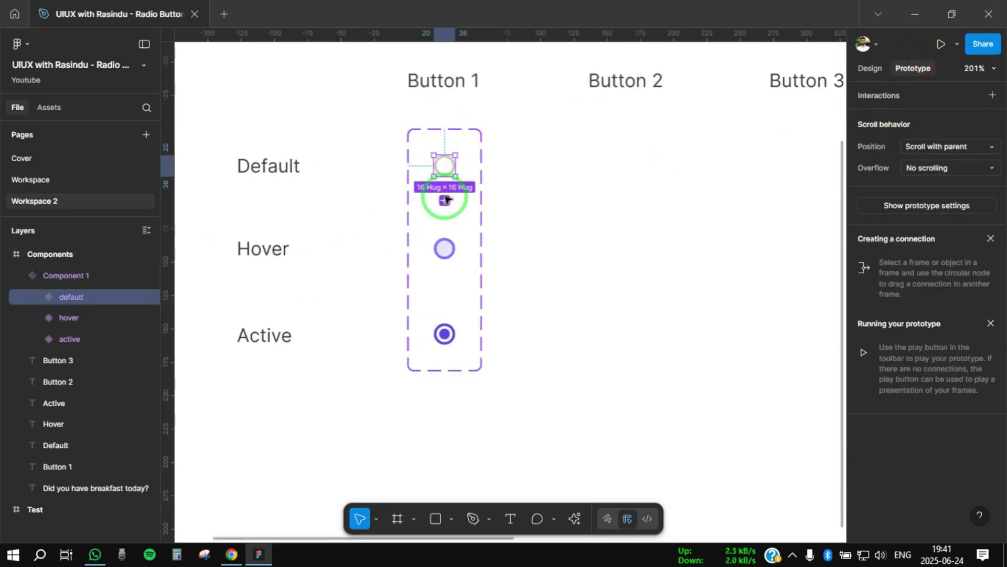
left_click_drag(446, 199, 452, 248)
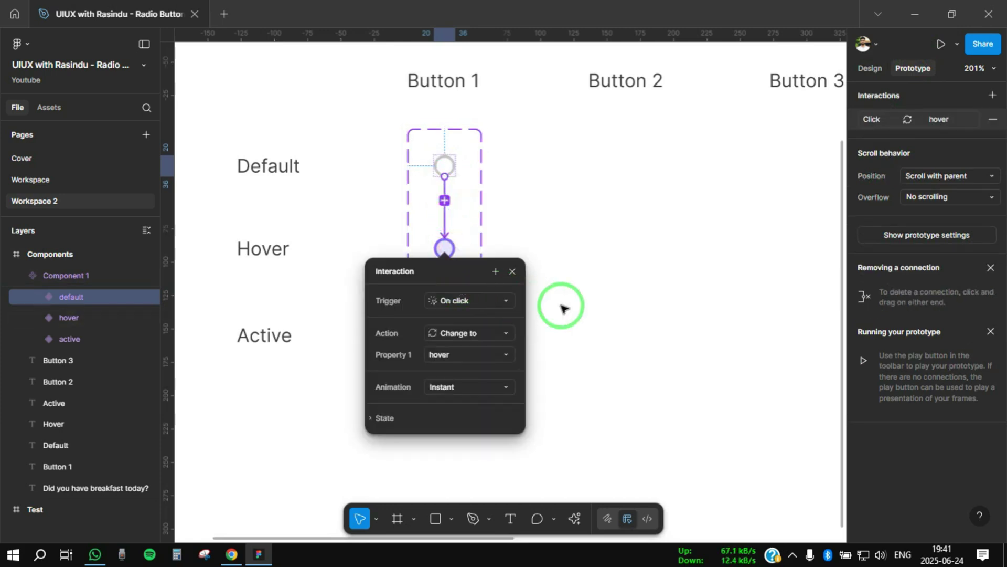
left_click(476, 300)
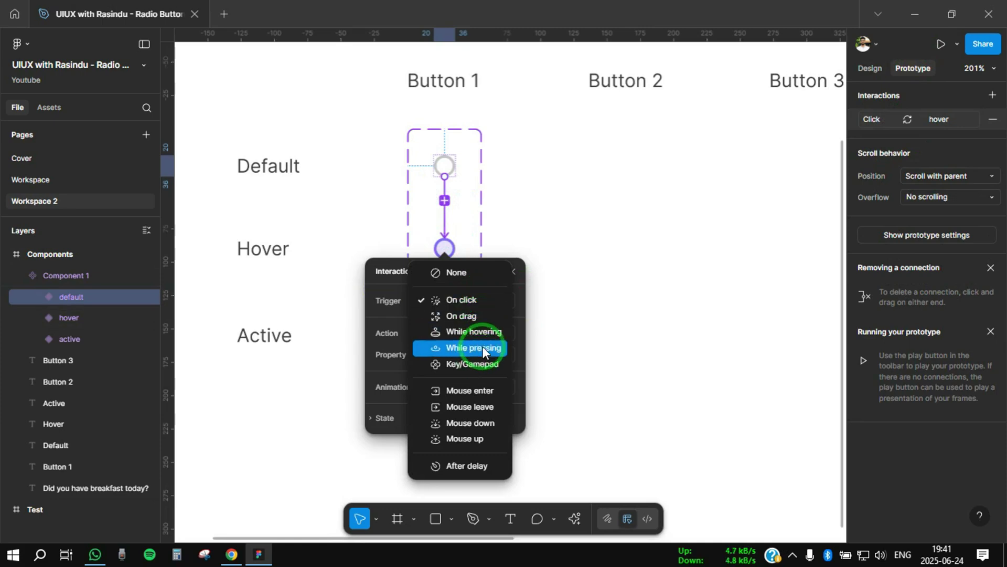
left_click(489, 332)
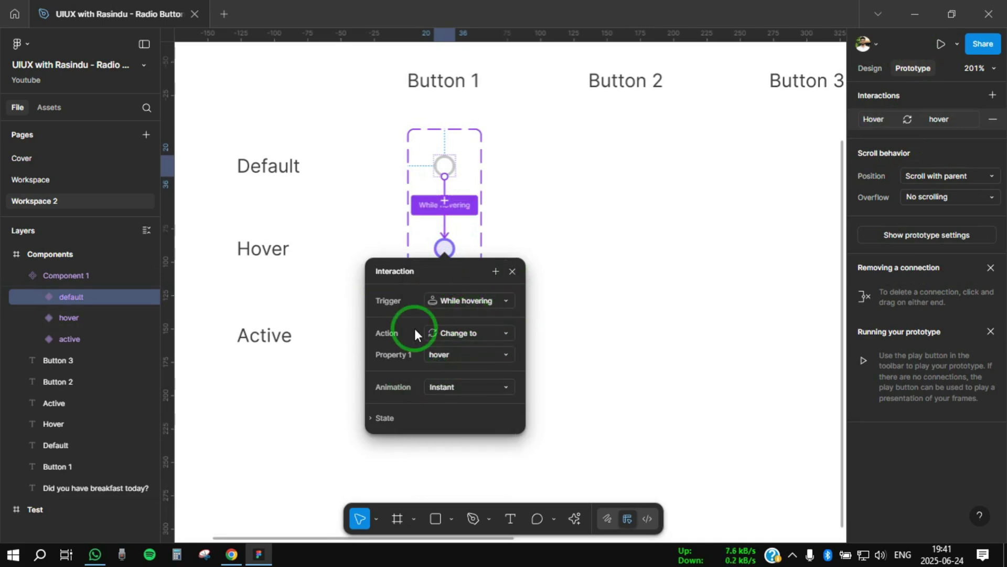
Connect the hover variant to the active variant with an on-click change
left_click(513, 270)
scroll(472, 236, "down", 1)
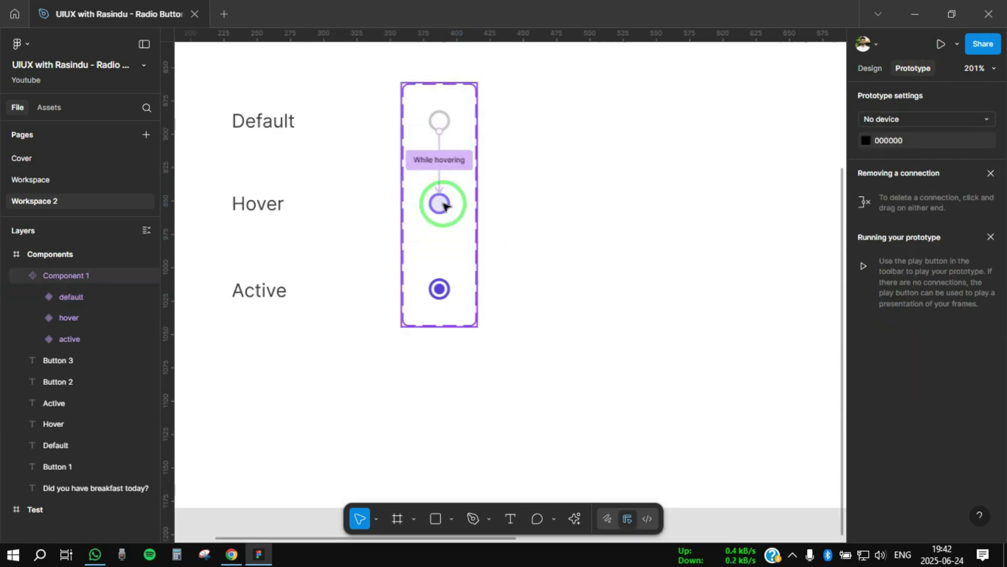
left_click(444, 248)
left_click_drag(440, 215, 445, 294)
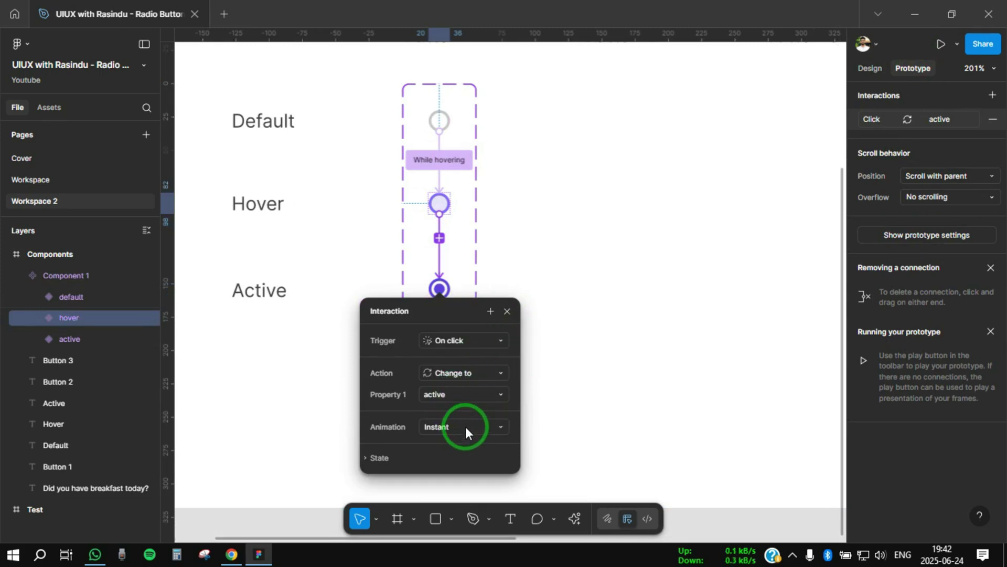
scroll(444, 344, "down", 2)
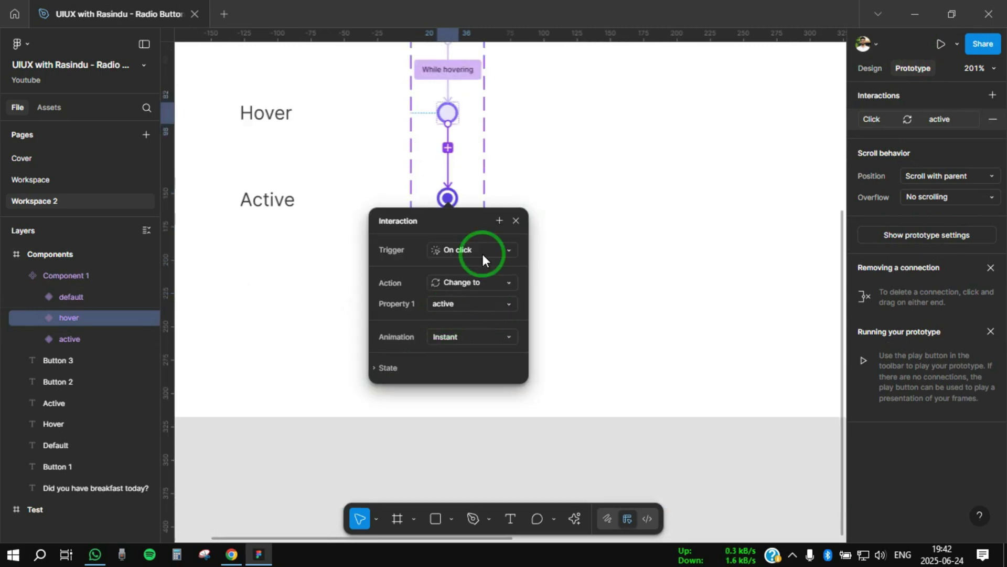
Add Set variable actions making filled2 and filled3 False on that click
left_click(499, 221)
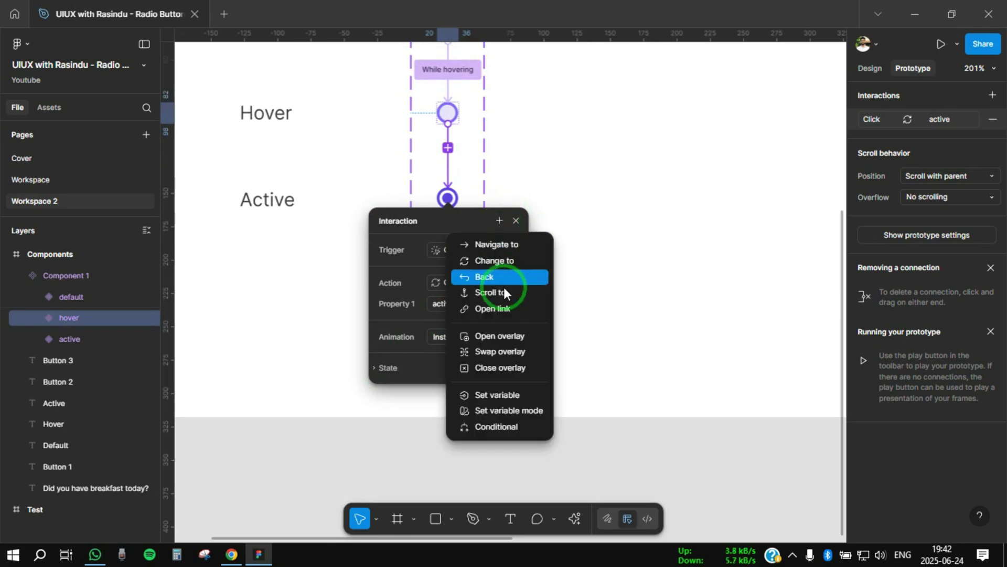
left_click(525, 395)
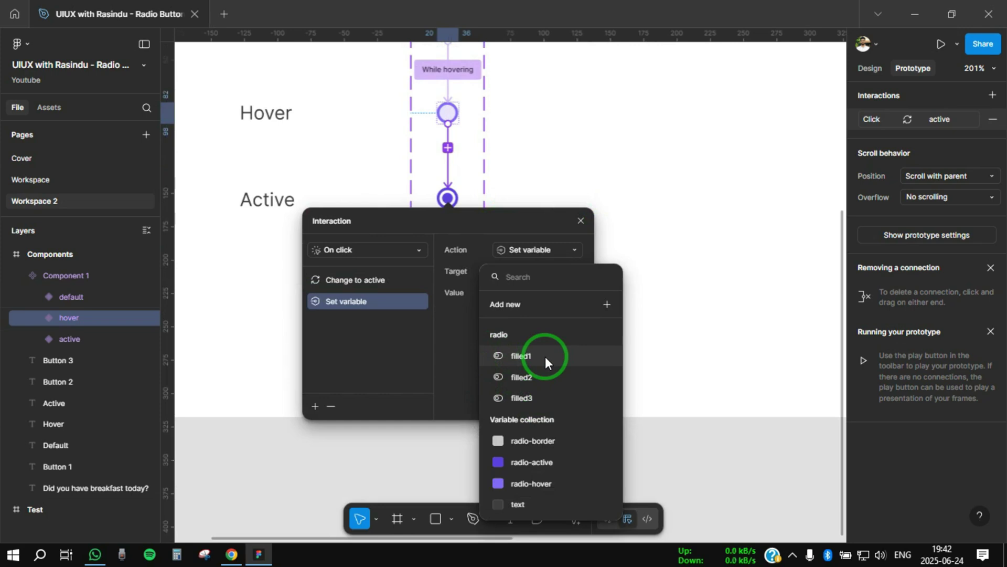
left_click(549, 370)
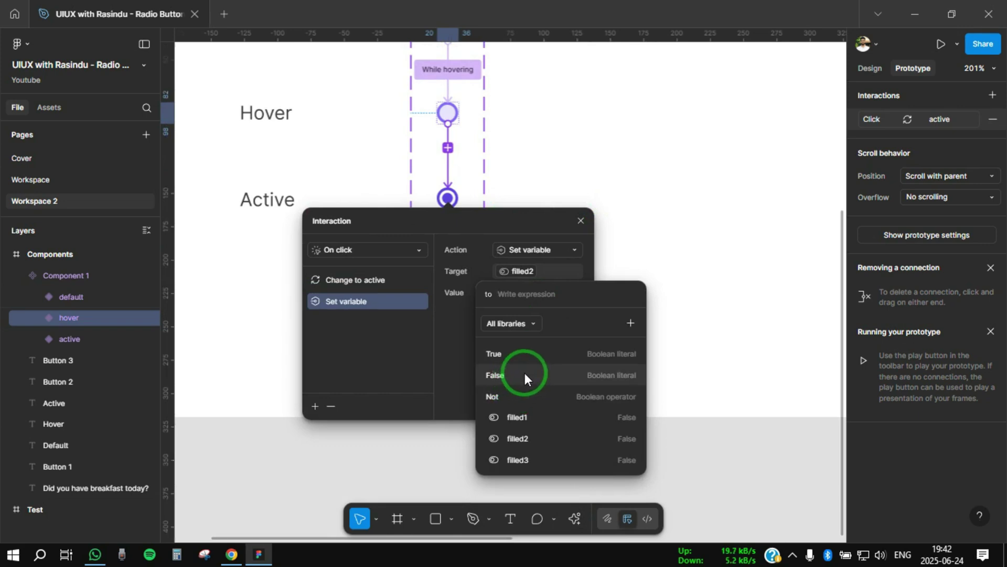
left_click(525, 372)
left_click(446, 362)
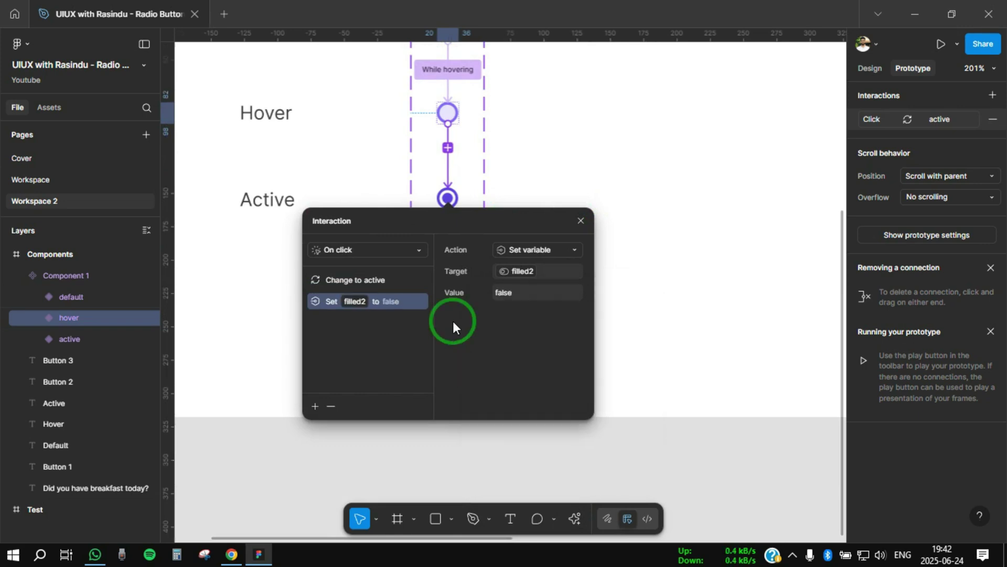
left_click(315, 405)
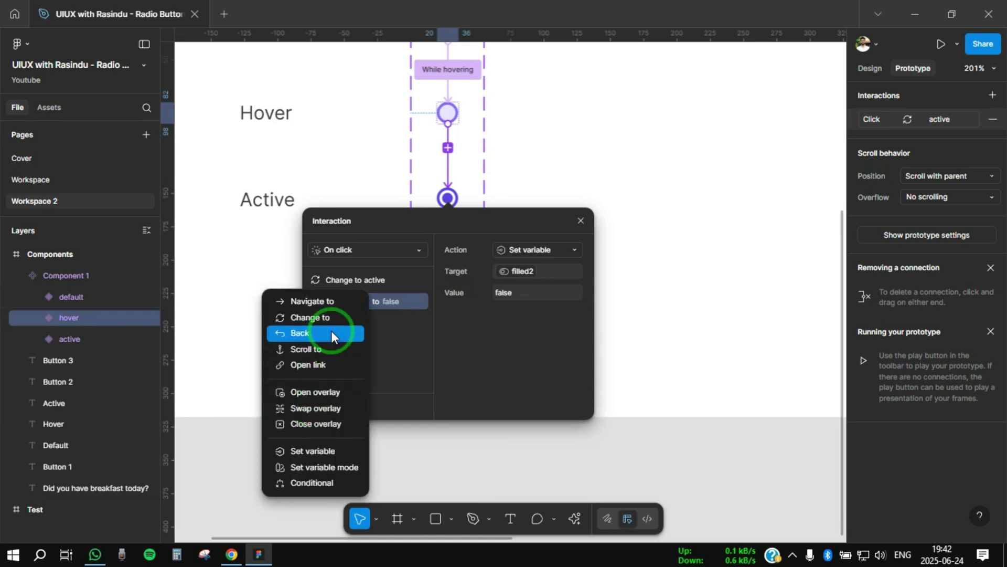
left_click(336, 450)
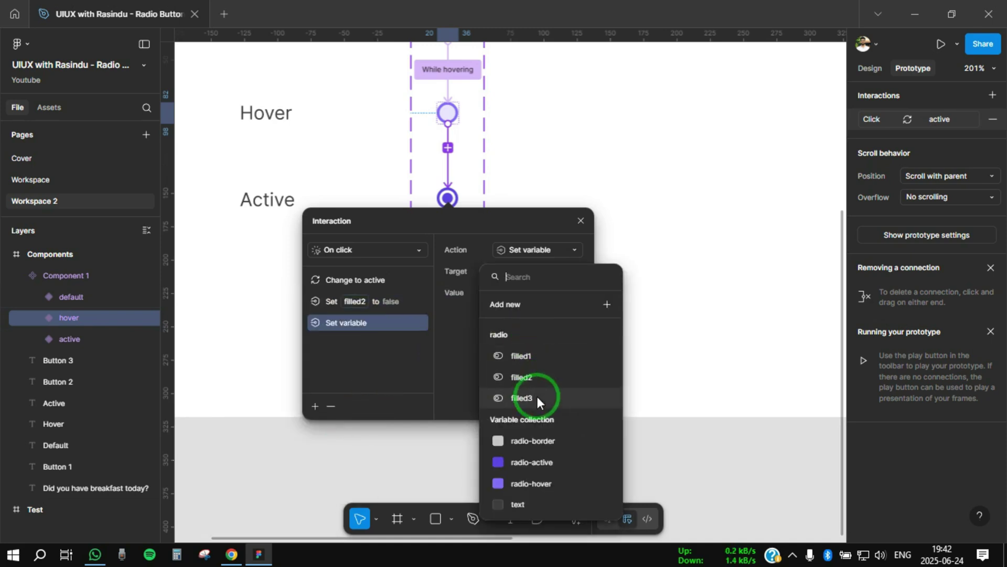
left_click(536, 397)
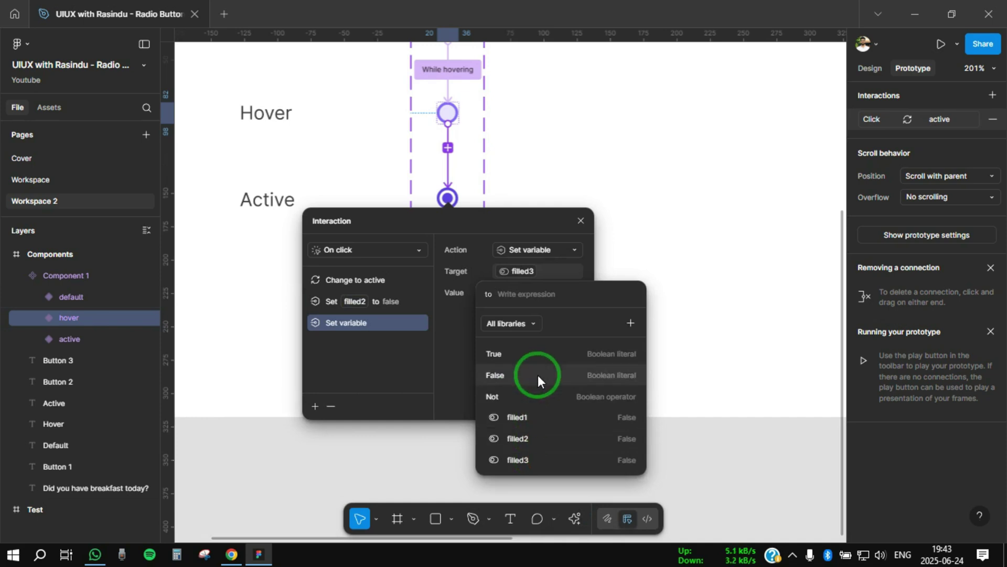
left_click(541, 374)
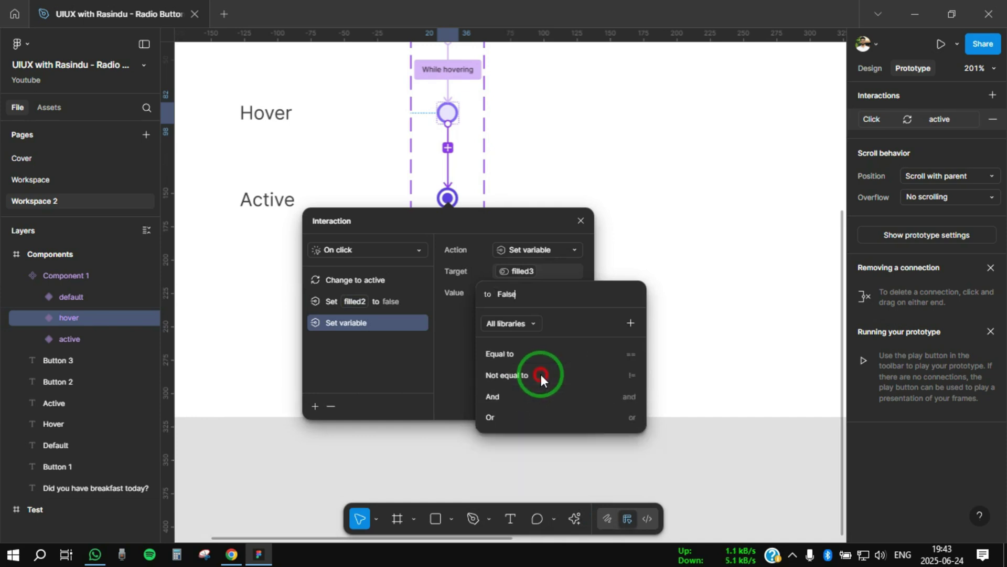
left_click(448, 368)
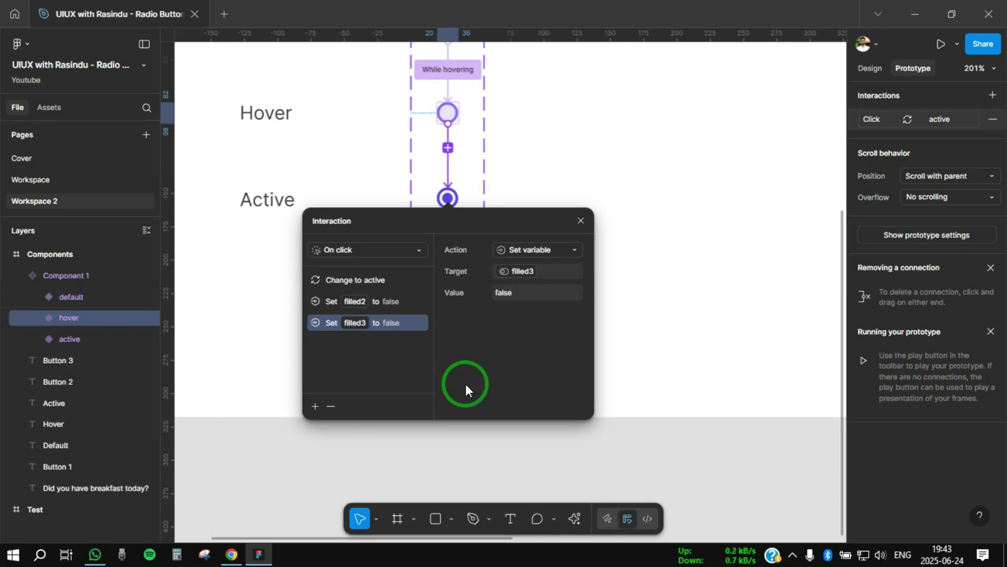
Link the active variant back to the hover variant on click
left_click(582, 221)
scroll(377, 279, "up", 3)
left_click(433, 313)
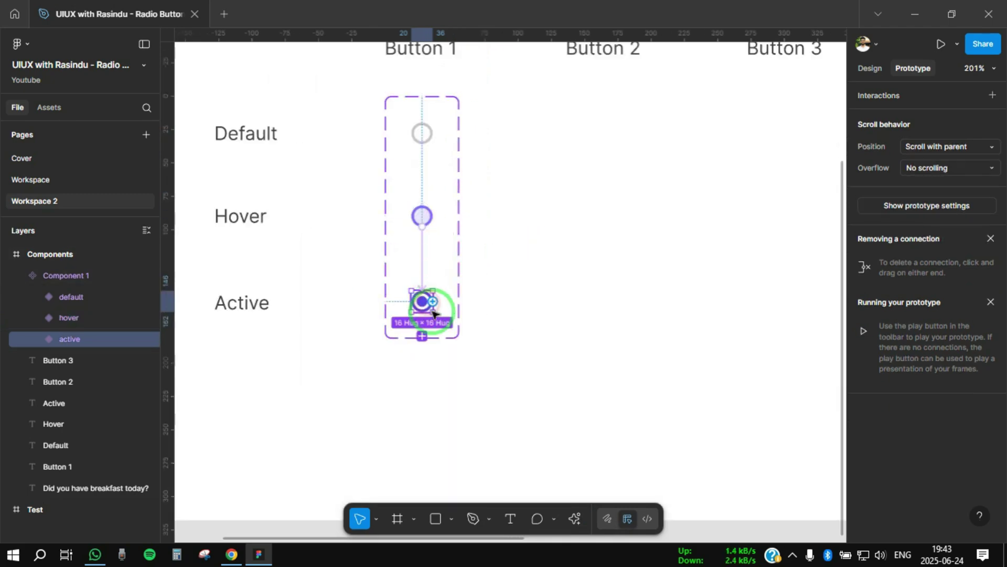
left_click(449, 260)
left_click_drag(450, 260, 422, 219)
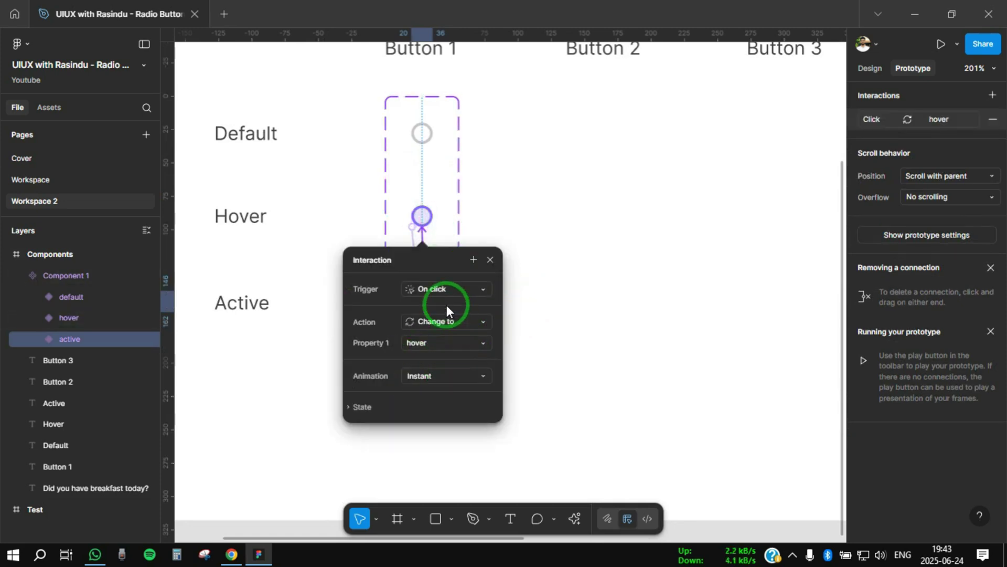
left_click(491, 259)
Select the Component 1 component set and begin renaming it
scroll(420, 236, "down", 3)
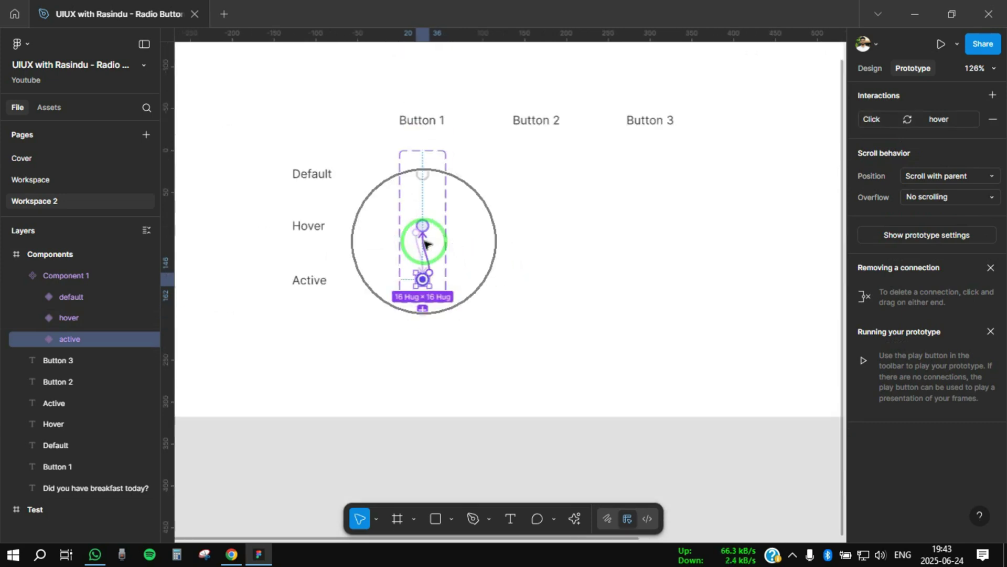
left_click(561, 230)
left_click(421, 216)
left_click(420, 217)
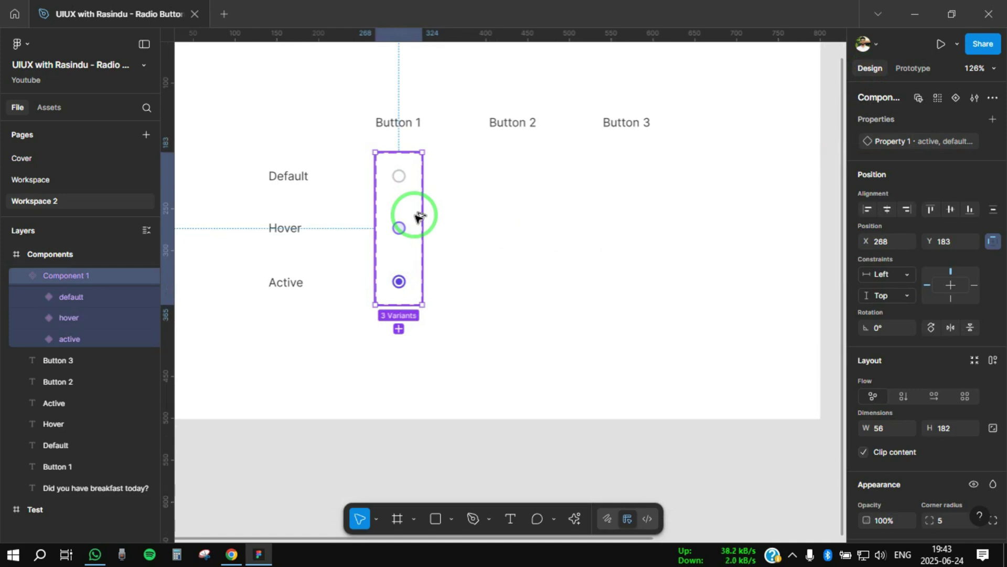
double_click(71, 276)
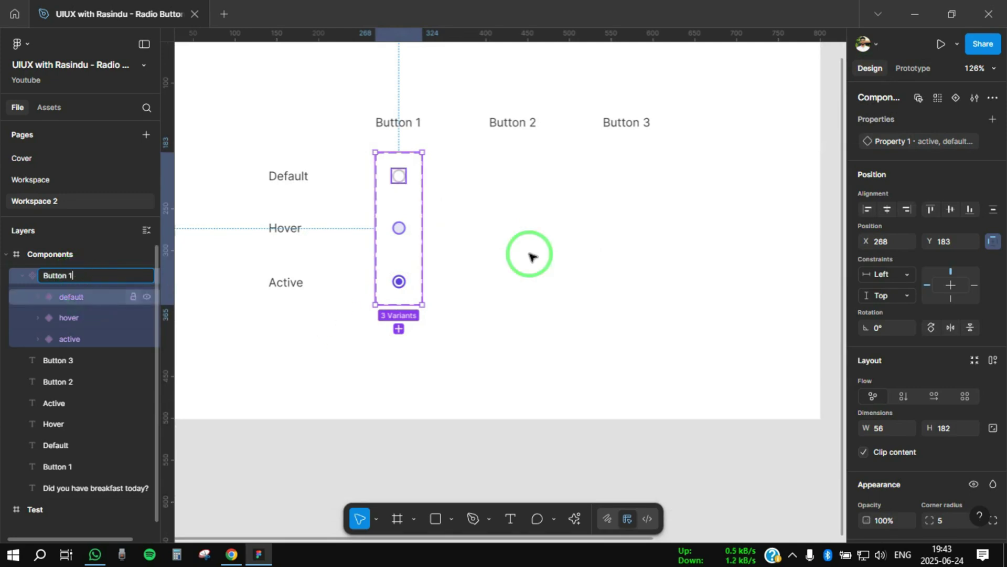
Name the set 'Button 1', then duplicate it as 'Button 2' in the next column
left_click(531, 255)
left_click_drag(396, 254, 519, 252)
left_click(70, 276)
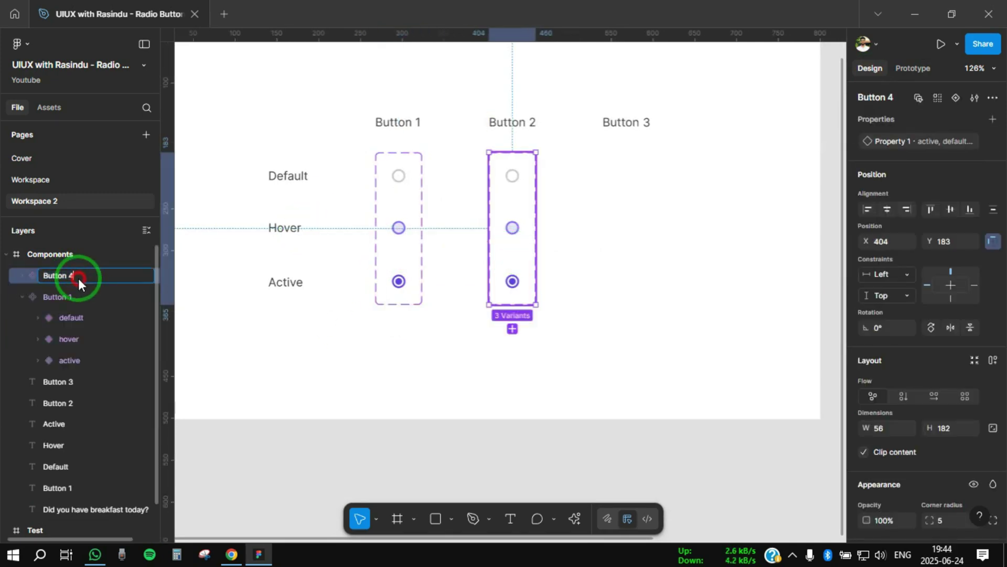
type("2")
left_click(573, 288)
In Button 2's hover click interaction, make the filled2 action set filled1 instead
scroll(562, 288, "up", 3)
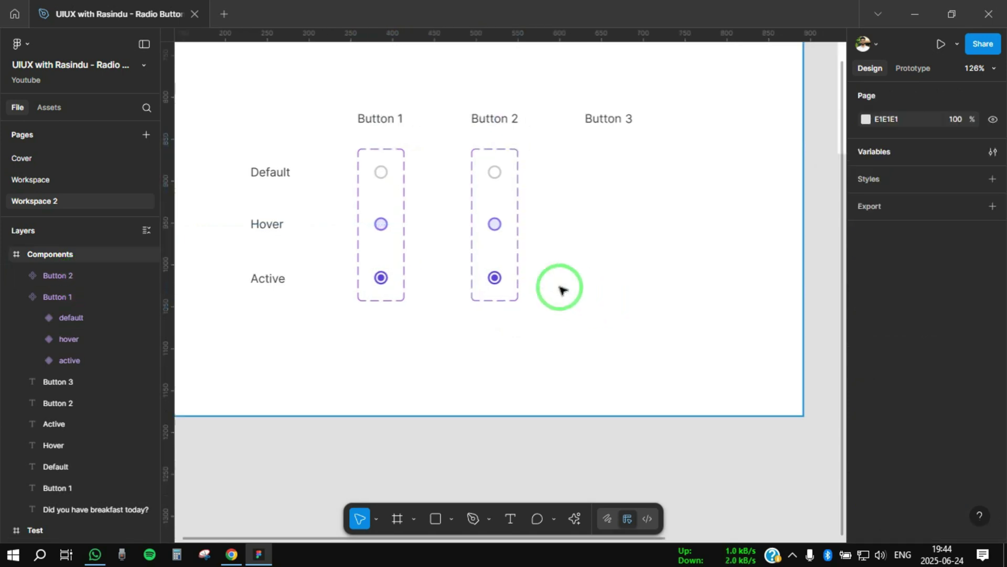
key("shift+e")
scroll(522, 236, "up", 2)
left_click(504, 261)
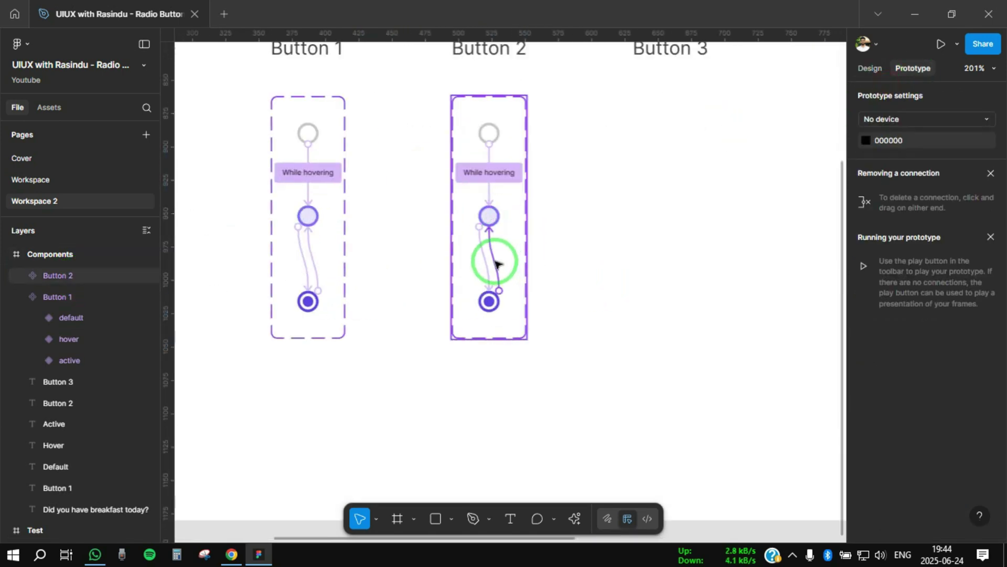
left_click(483, 259)
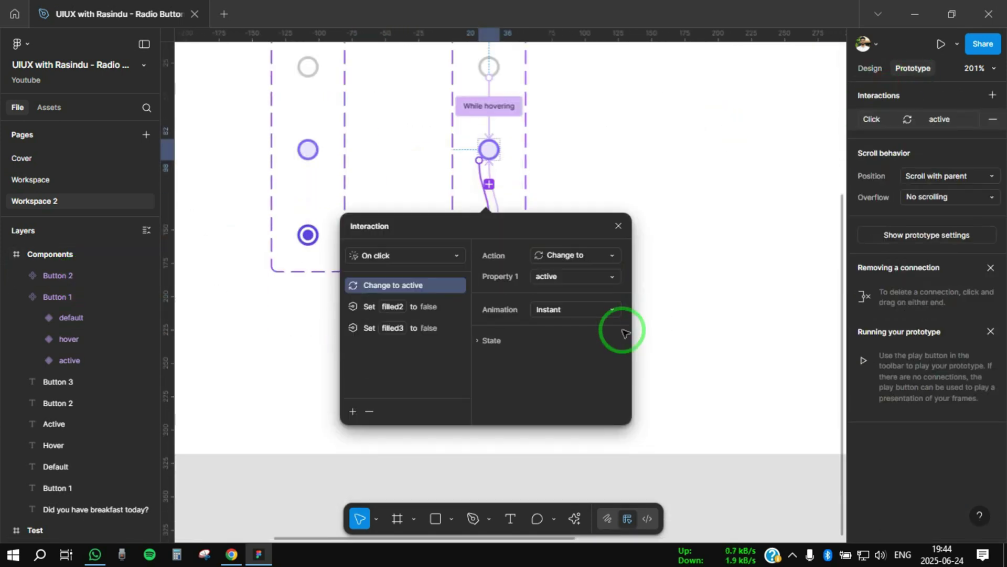
left_click(392, 307)
left_click(576, 273)
left_click(576, 361)
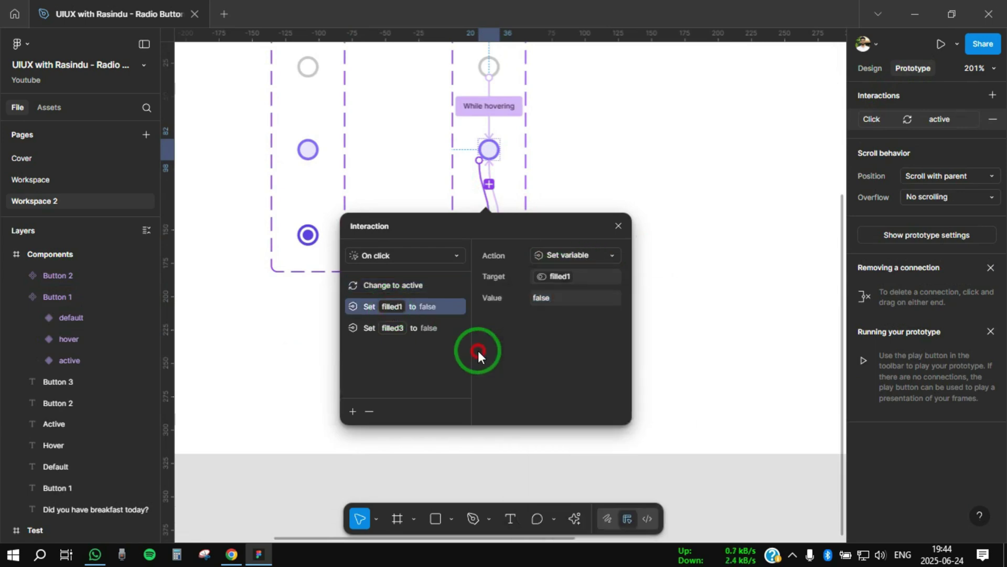
key("Escape")
Duplicate the Button 2 set into the Button 3 column
left_click(570, 272)
scroll(517, 232, "down", 5)
left_click(506, 242)
left_click_drag(512, 241, 590, 231)
In the copy's hover click interaction, make the filled3 action set filled2 instead
scroll(596, 275, "up", 3)
left_click(541, 244)
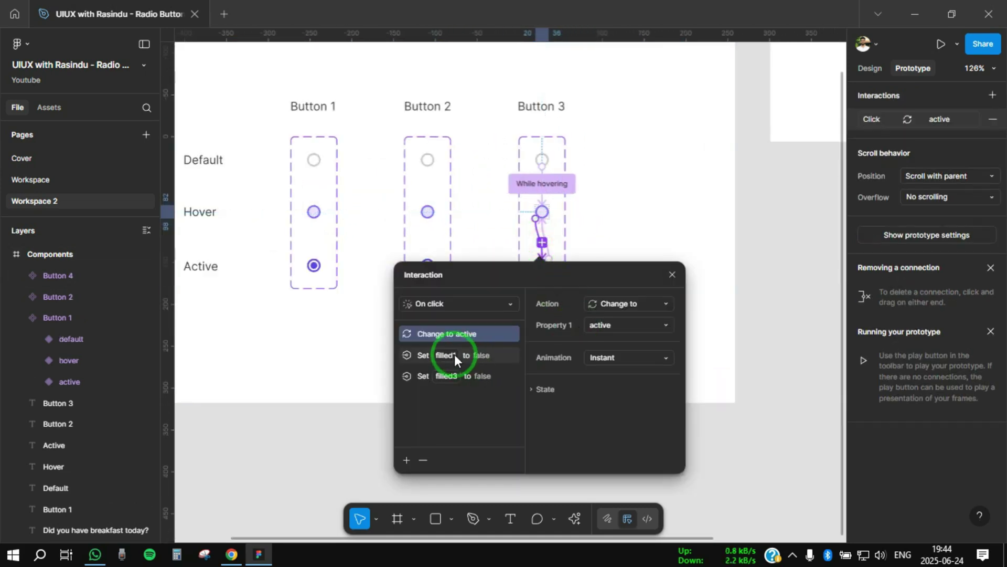
left_click(454, 375)
left_click(614, 325)
left_click(628, 429)
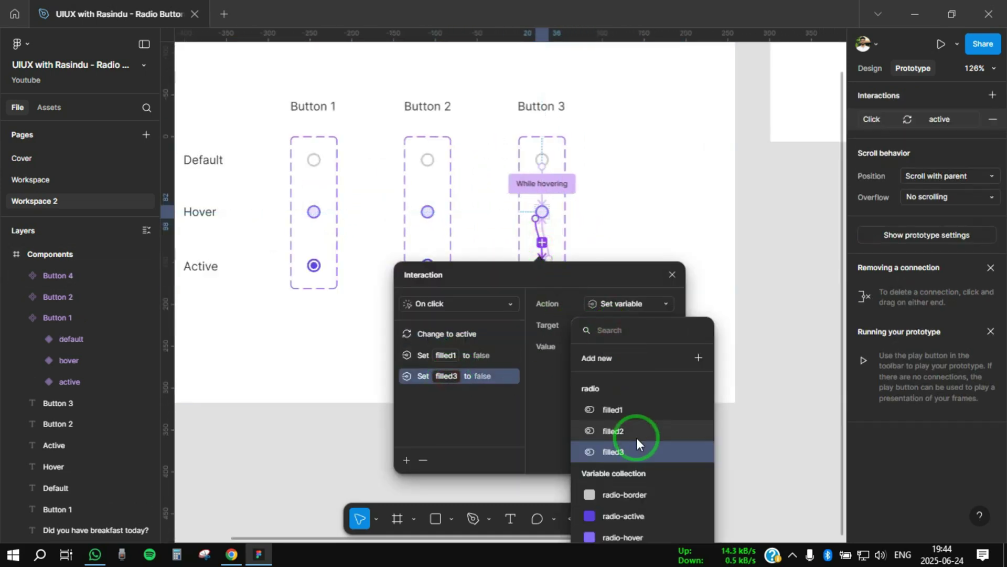
left_click(672, 277)
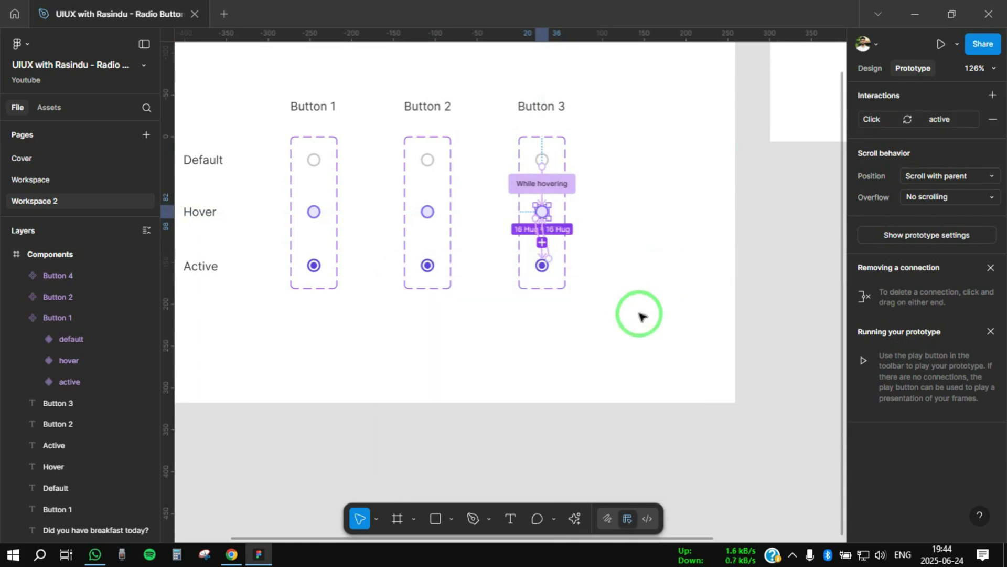
scroll(650, 325, "left", 2)
scroll(650, 325, "up", 1)
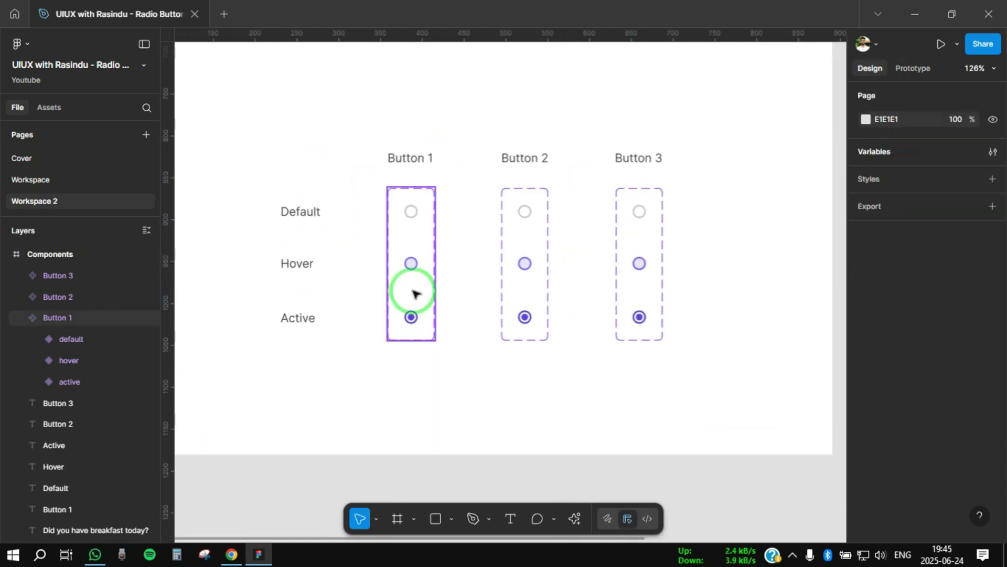
left_click(415, 287)
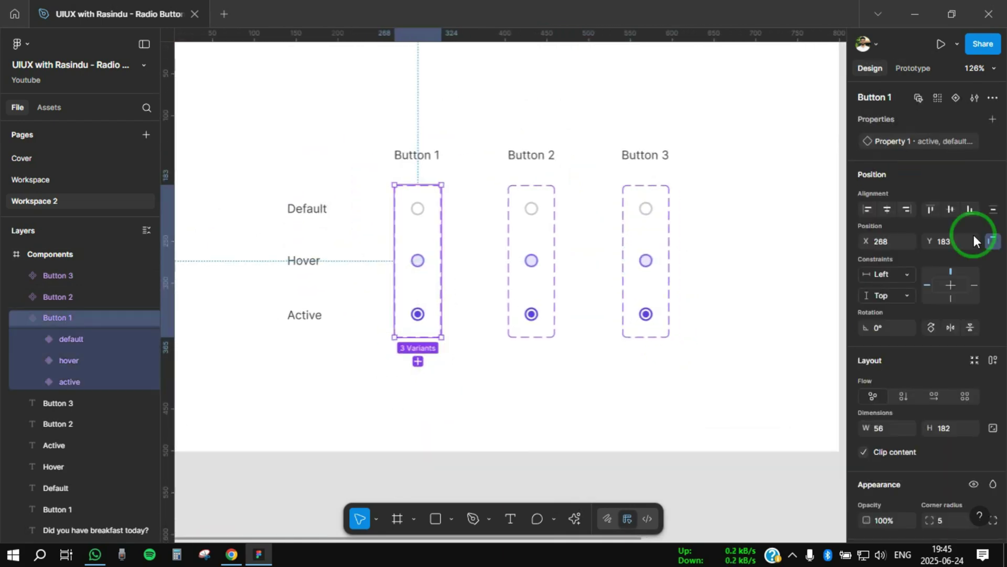
Add a variant property named 'filled' with value false to the Button 1 set
left_click(992, 119)
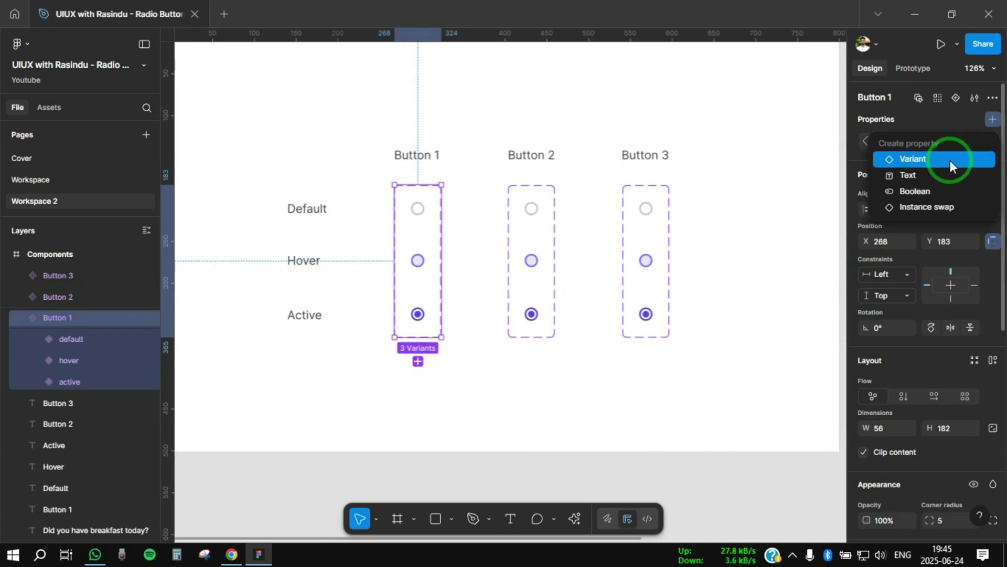
left_click(949, 159)
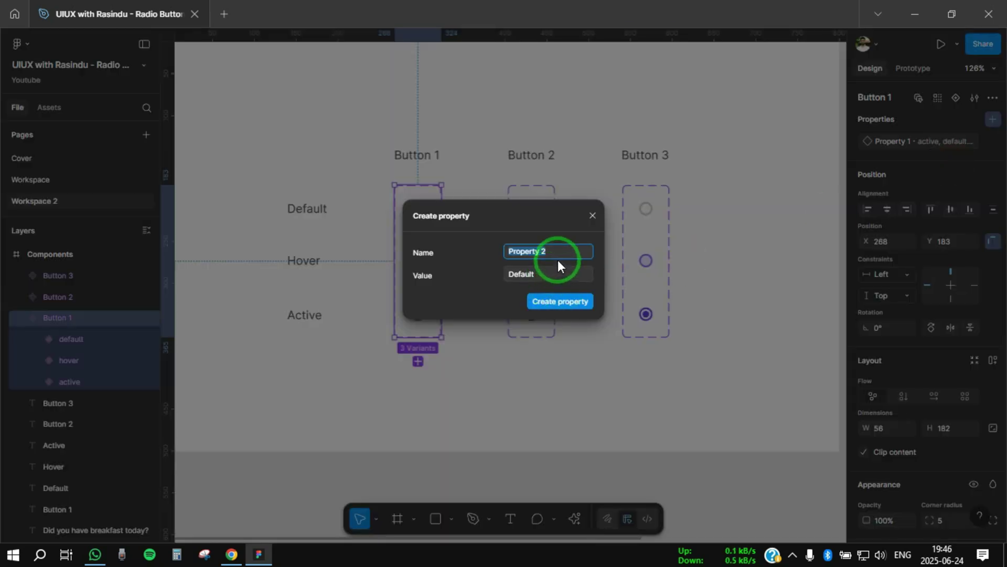
left_click(452, 251)
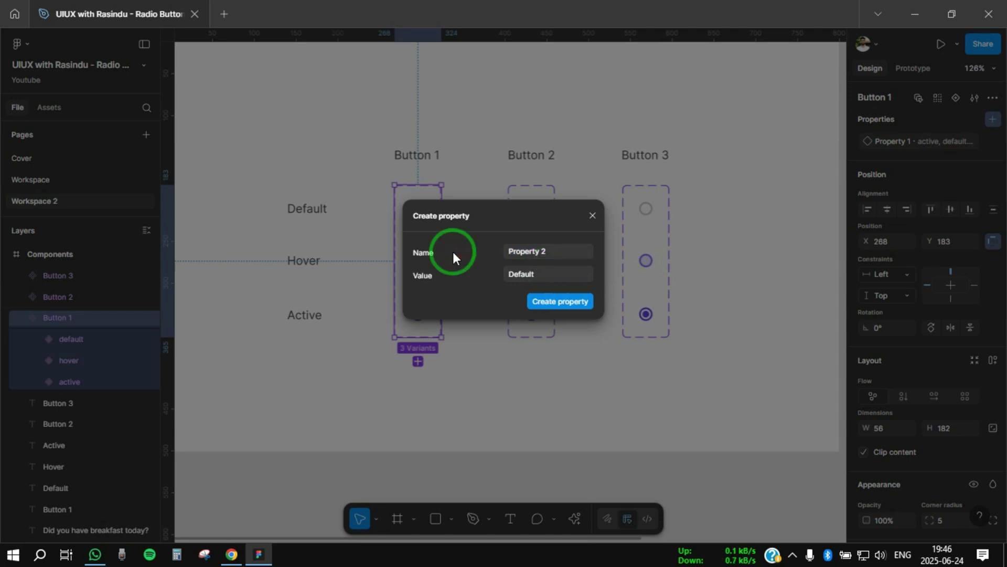
left_click(569, 255)
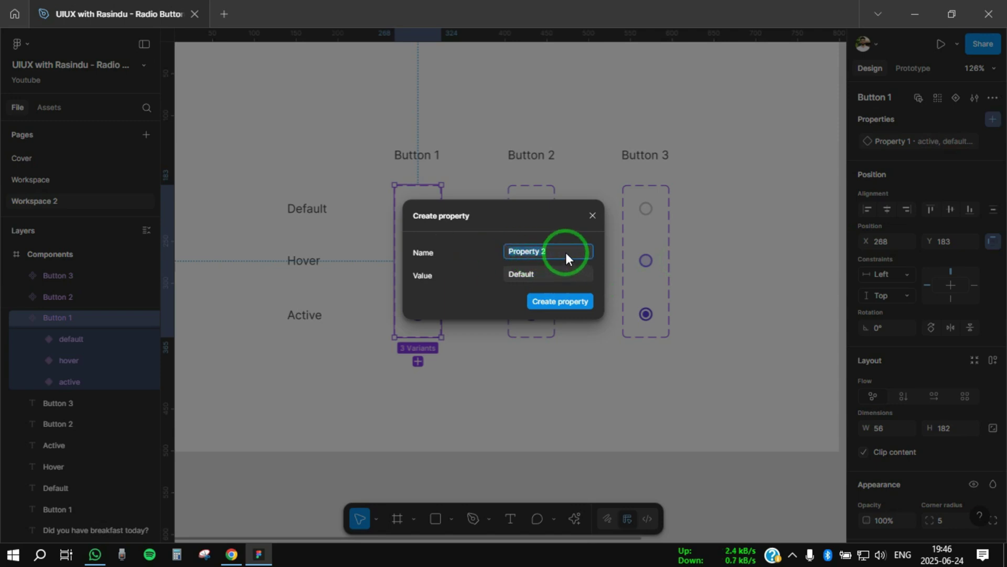
type("filled")
left_click(551, 273)
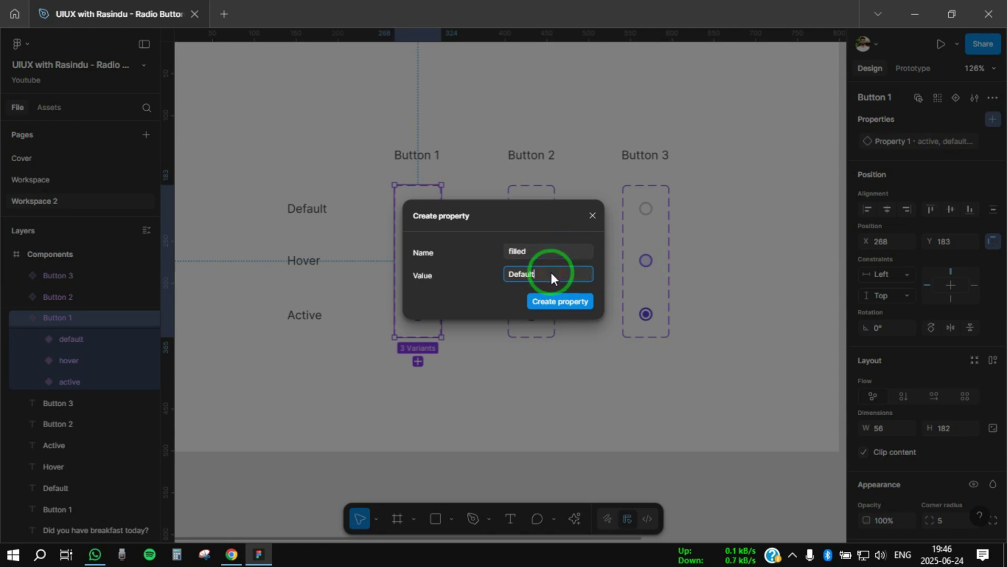
key("ctrl+a")
type("fal")
left_click(564, 301)
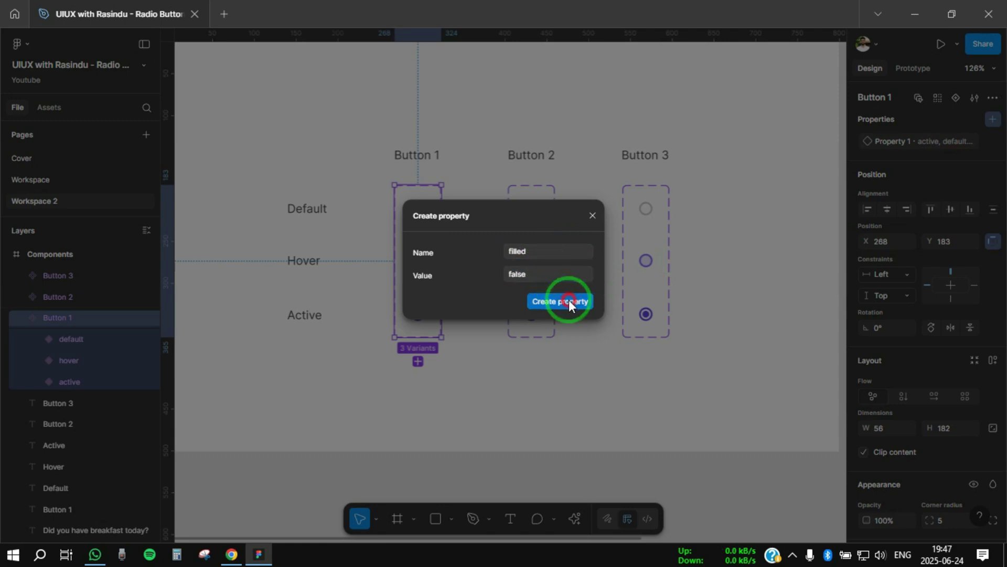
Set filled to true on Button 1's active variant
scroll(455, 313, "up", 1)
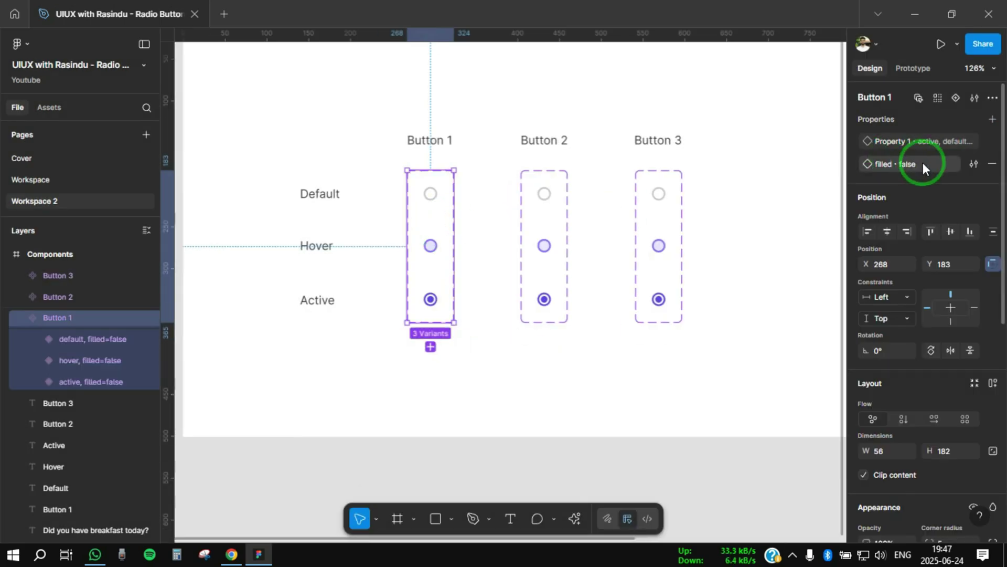
left_click(973, 166)
left_click(370, 293)
left_click(434, 232)
scroll(342, 231, "up", 2)
left_click(455, 248)
left_click(467, 314)
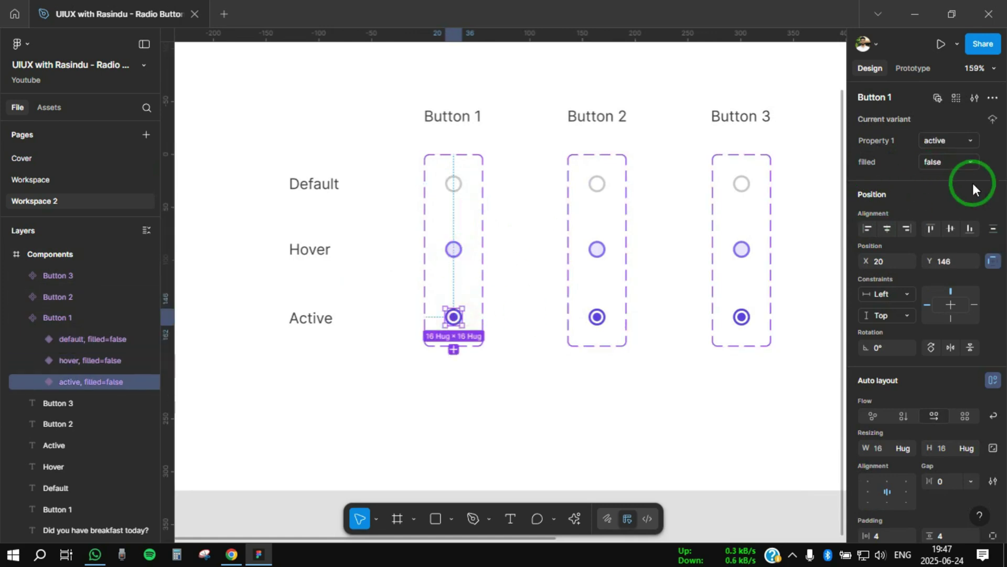
left_click(952, 168)
type("true")
left_click(772, 304)
Give the Button 2 set a 'filled' variant property with value false
scroll(499, 310, "right", 3)
left_click(499, 310)
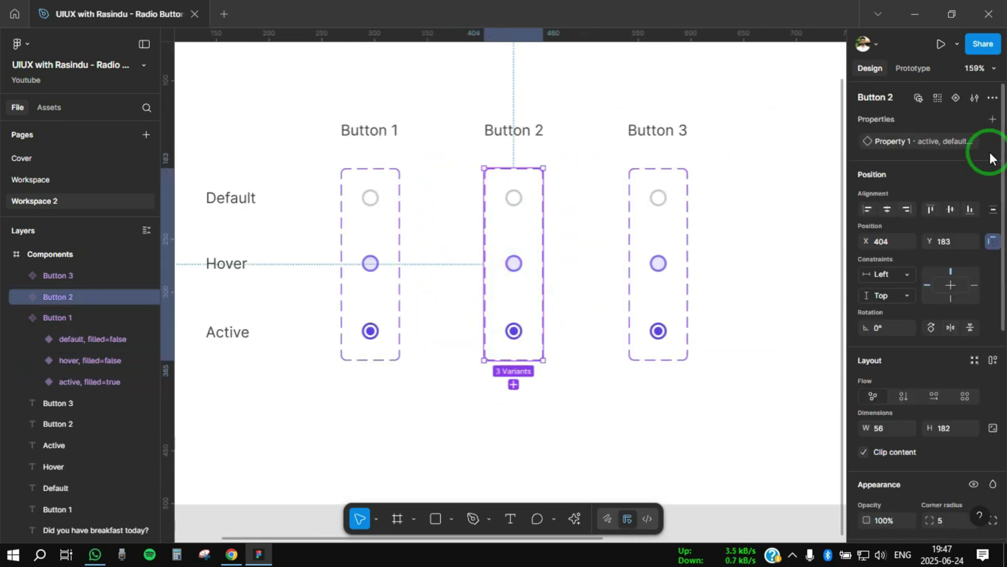
left_click(991, 120)
left_click(950, 161)
type("filled")
left_click(529, 276)
type("false")
key("Return")
left_click(514, 196)
Set filled to true on Button 2's active variant
left_click(511, 261)
left_click(515, 333)
left_click(956, 162)
type("true")
scroll(569, 267, "right", 3)
left_click(568, 267)
Add the 'filled' property (false) to Button 3 and start setting its active variant to true
left_click(574, 268)
left_click(991, 120)
left_click(950, 162)
type("filled")
left_click(555, 277)
type("false")
key("Return")
left_click(603, 191)
left_click(603, 257)
left_click(604, 325)
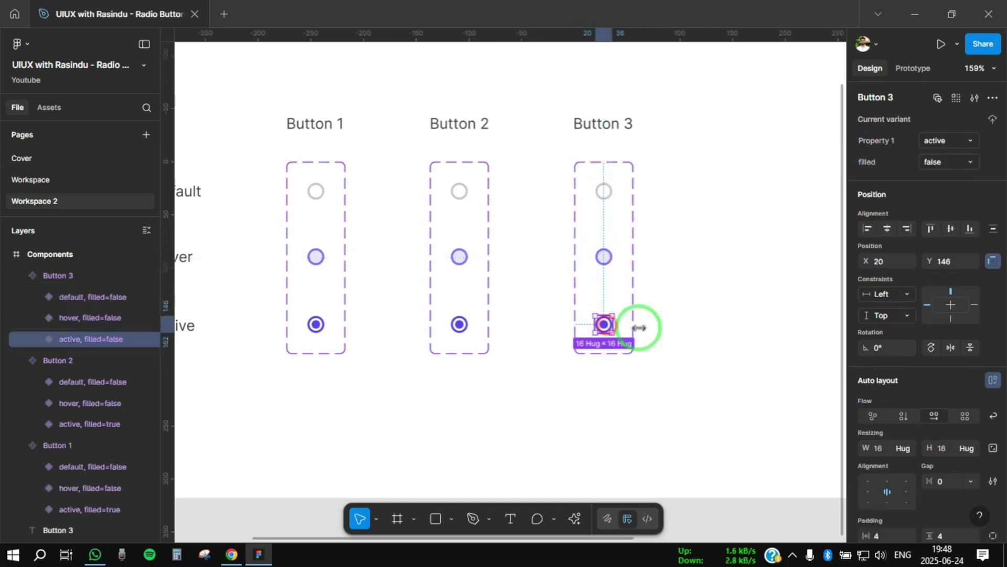
left_click(947, 164)
Set the active variant's filled value to true, then place Button 1's default instance in Test
type("true")
left_click(773, 259)
key("shift+1")
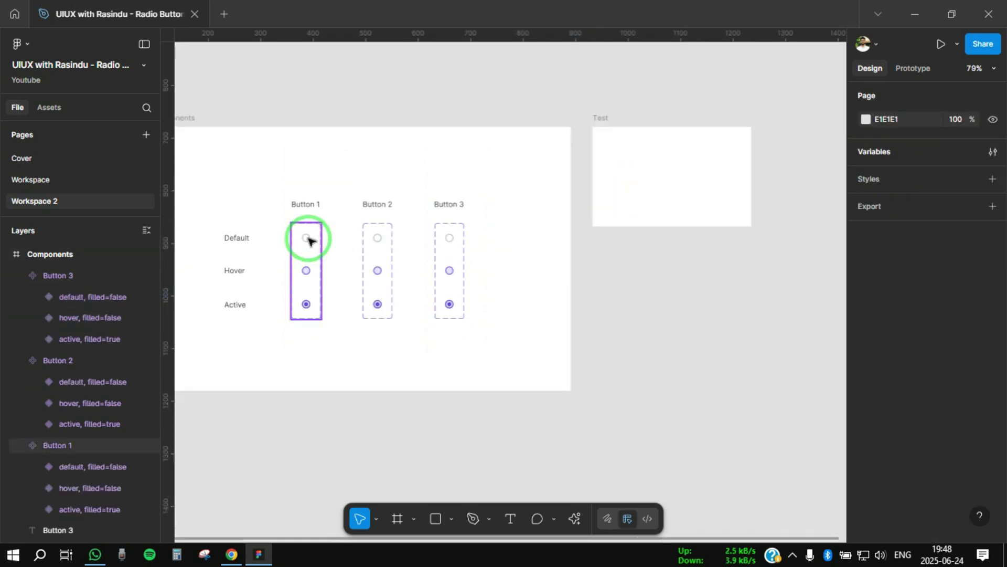
left_click(308, 239)
left_click_drag(308, 239, 635, 158)
Place Button 2's and Button 3's default variants into the Test frame
left_click(380, 241)
left_click(382, 239)
left_click_drag(381, 238, 632, 178)
left_click(449, 240)
left_click(451, 236)
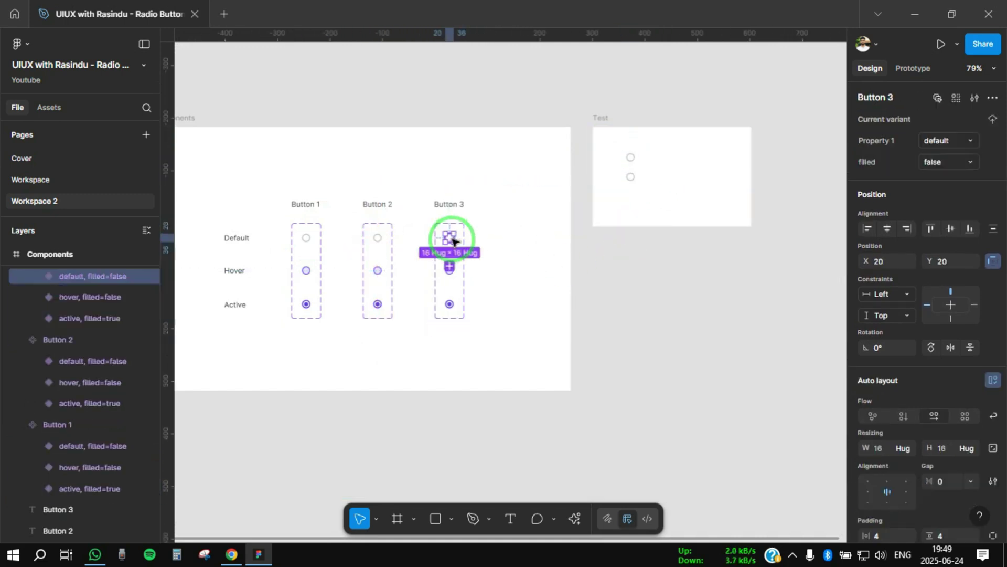
left_click_drag(450, 236, 669, 249)
scroll(623, 241, "right", 2)
scroll(603, 200, "up", 5)
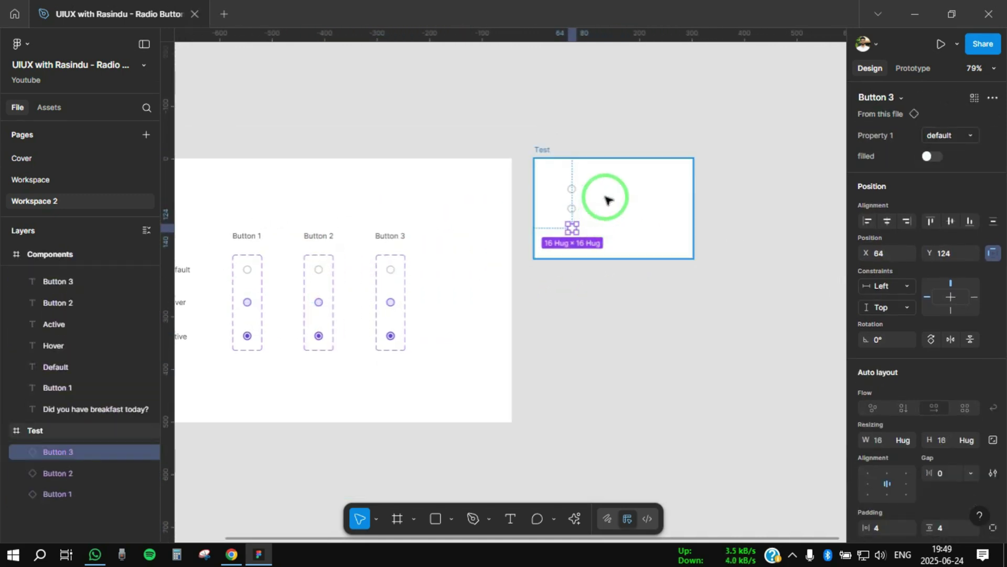
scroll(517, 189, "up", 3)
Add text labels 'Option 1', 'Option 2' and 'Option 3' beside the three radios
key("t")
left_click(520, 191)
type("Option 1")
key("Escape")
left_click_drag(530, 192, 539, 265)
double_click(533, 235)
key("BackSpace")
type("2")
key("Escape")
double_click(540, 268)
type("Option 3")
Select the Option 1 radio instance
scroll(472, 210, "right", 1)
left_click(466, 190)
left_click(469, 192)
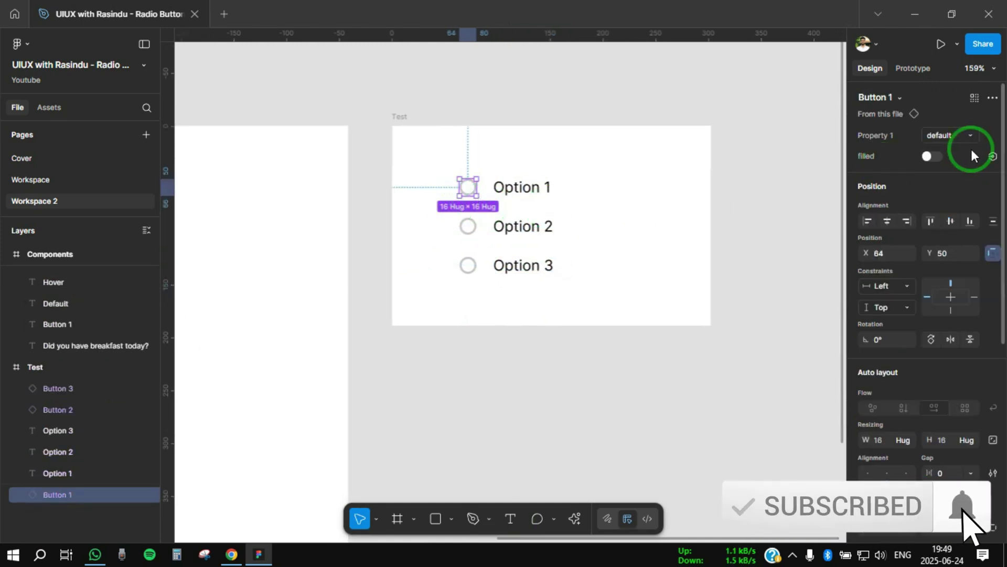
Bind the filled property of the Option 1, 2 and 3 radios to filled1, filled2 and filled3
mouse_move(992, 158)
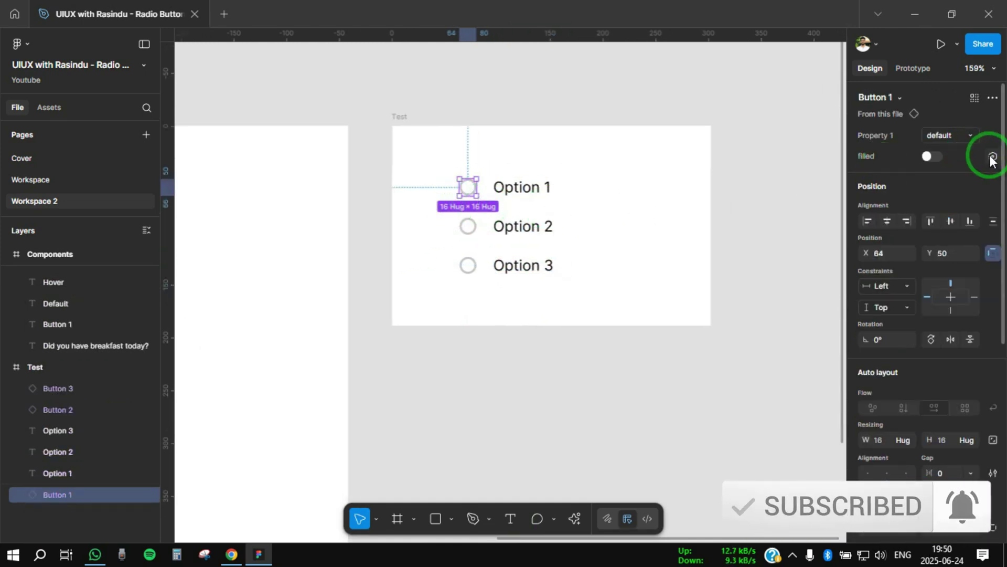
left_click(991, 158)
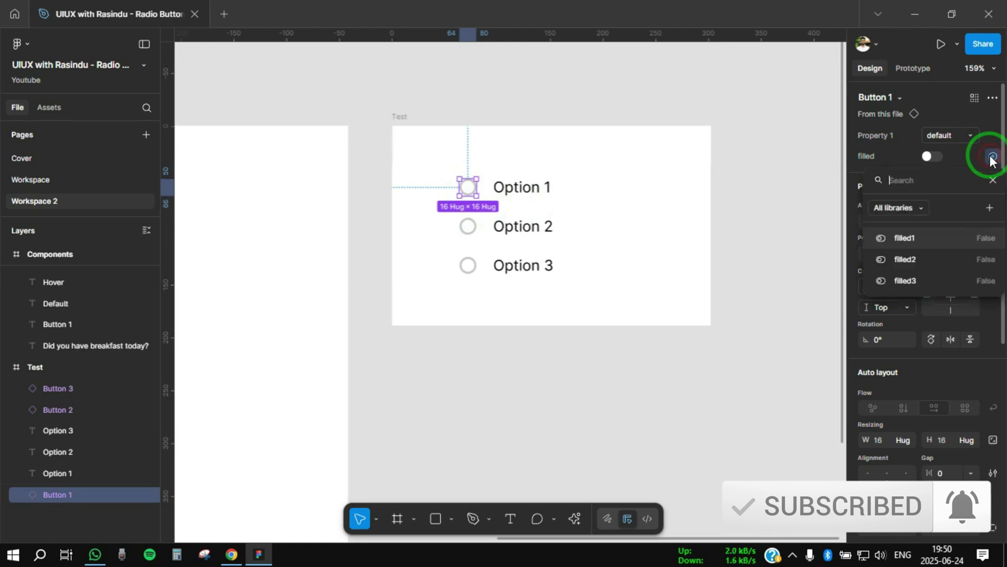
left_click(923, 238)
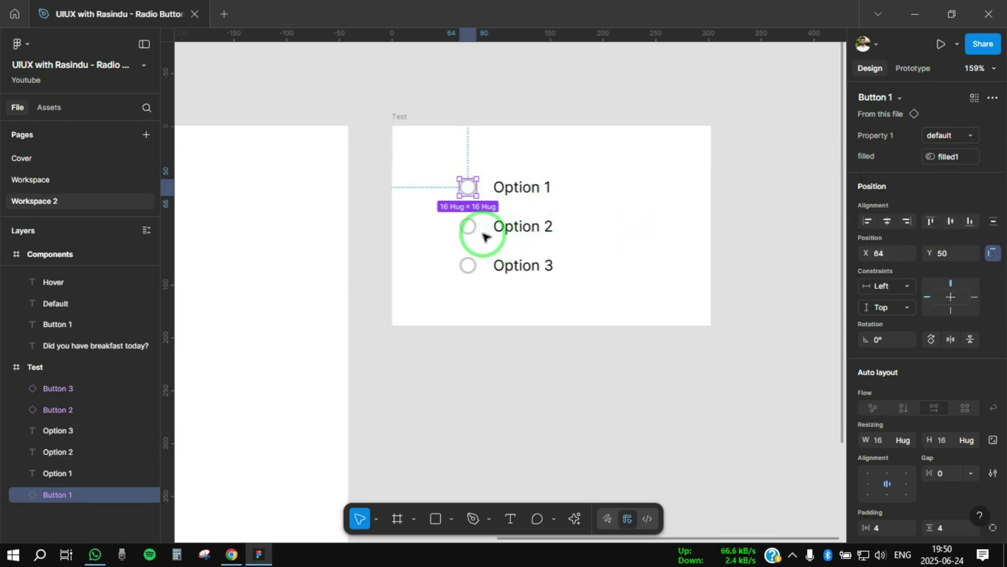
left_click(468, 226)
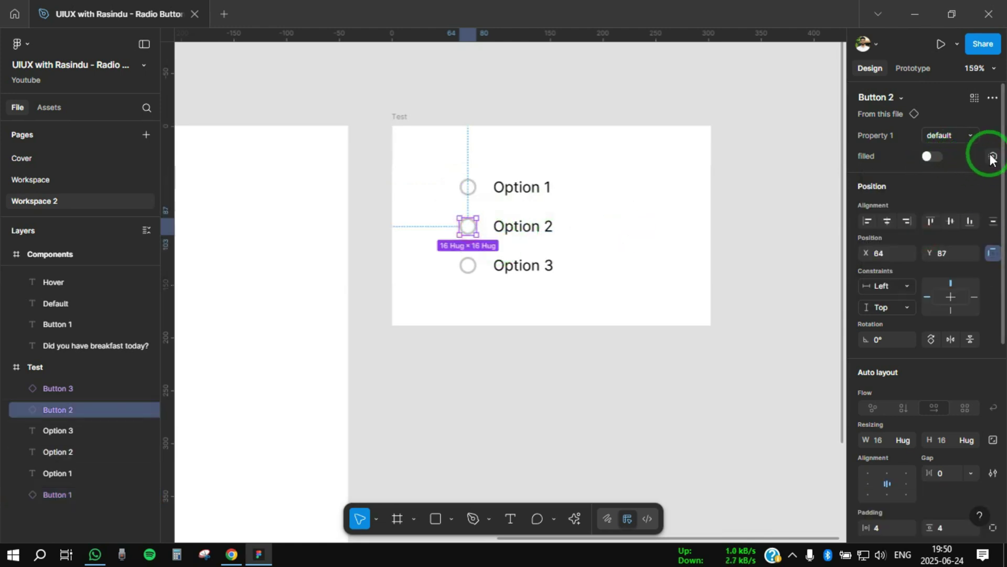
left_click(991, 157)
left_click(941, 256)
left_click(467, 270)
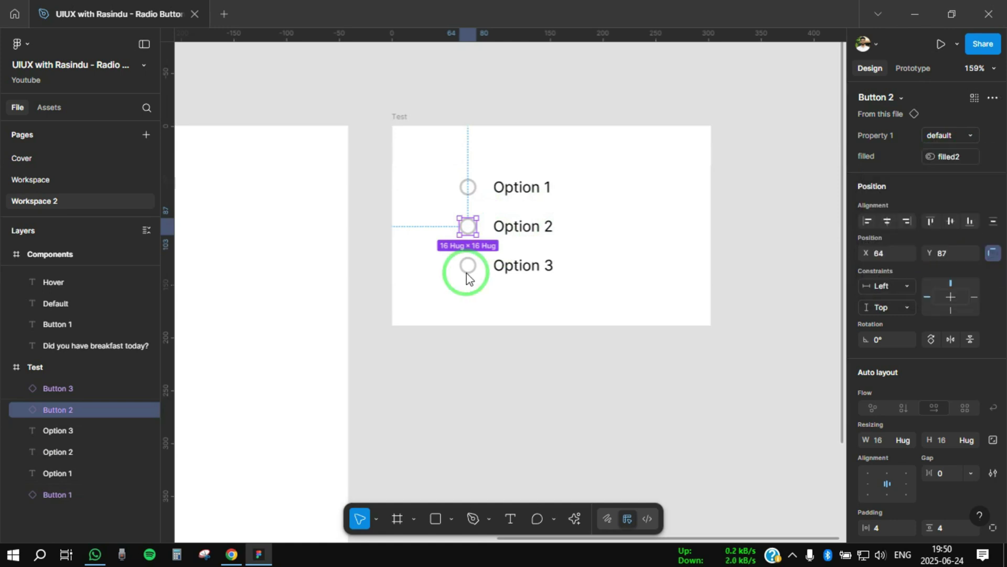
left_click(468, 268)
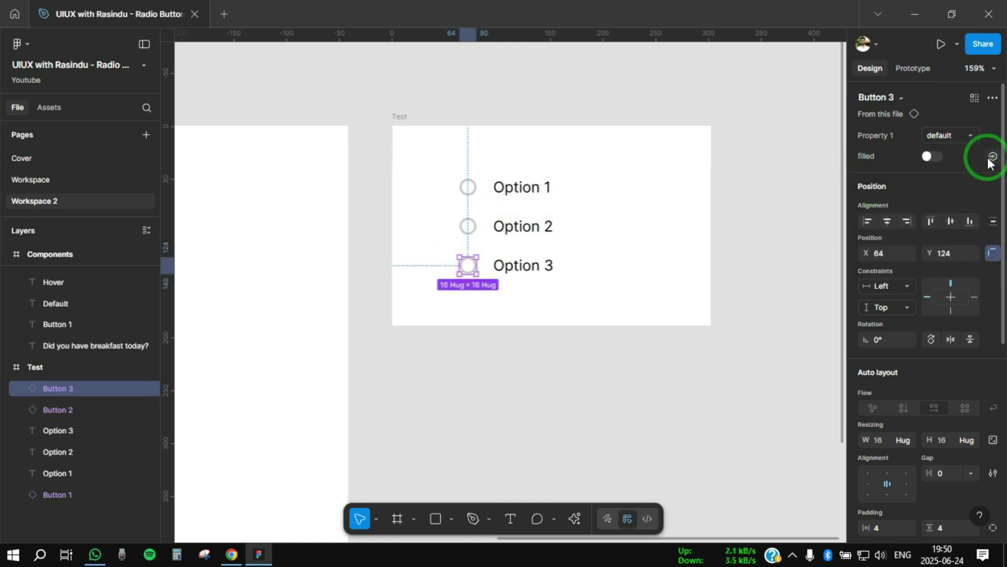
left_click(992, 157)
left_click(925, 276)
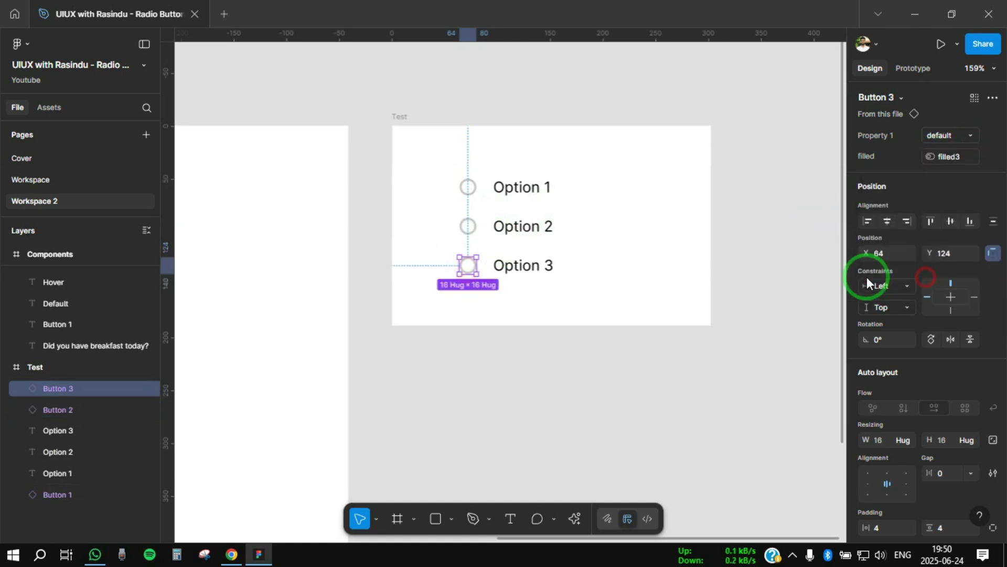
Wrap each radio with its label in auto layout, with an 8 px gap
left_click(527, 267, "shift")
key("shift+a")
key("ctrl+a")
scroll(945, 350, "down", 3)
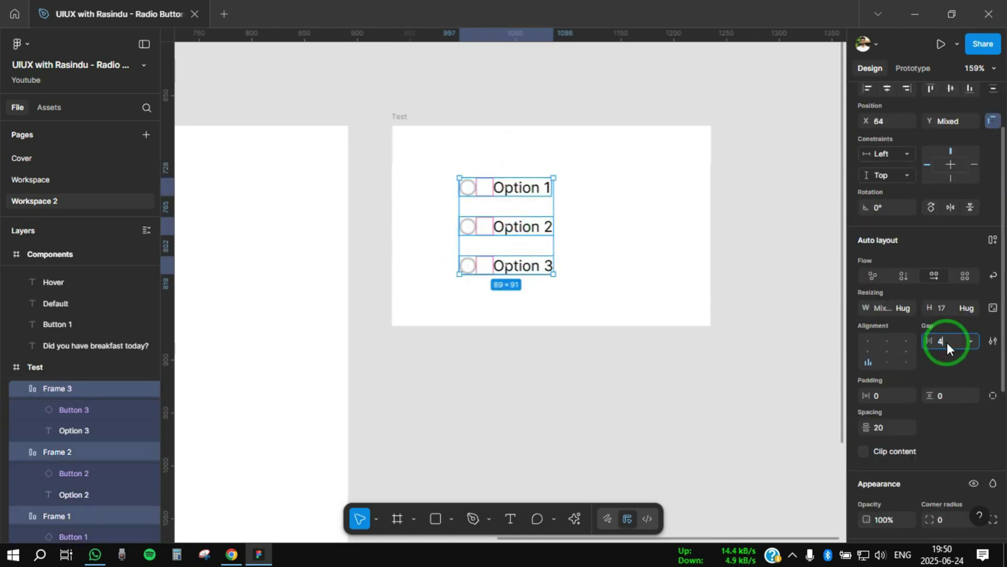
key("BackSpace")
type("8")
key("Return")
Centre the option rows within the Test frame and select Test
left_click(887, 89)
left_click(456, 151)
scroll(456, 151, "down", 2)
left_click(419, 133)
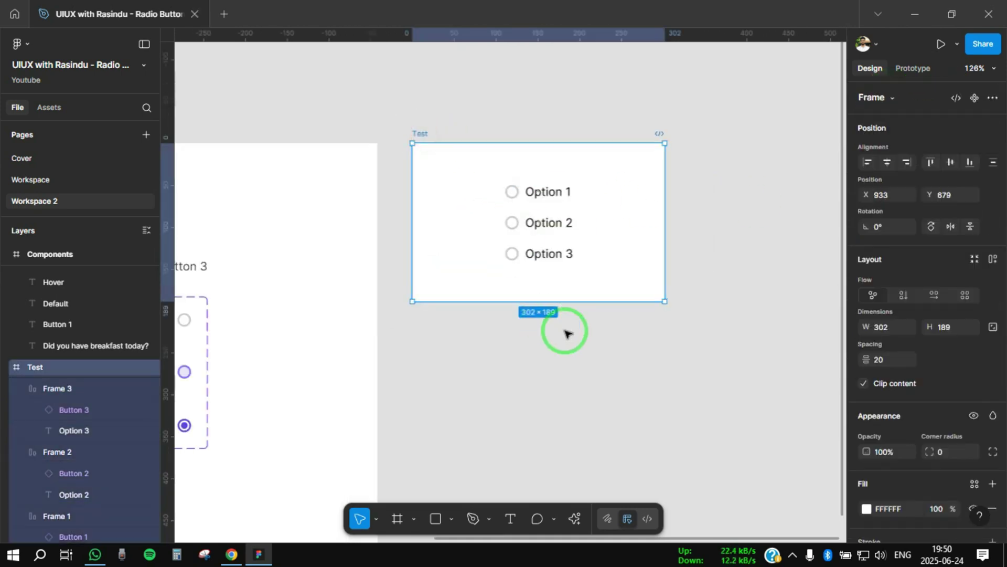
In the prototype preview, click Options 1, 2 and 3 repeatedly to verify only one stays selected
left_click(939, 42)
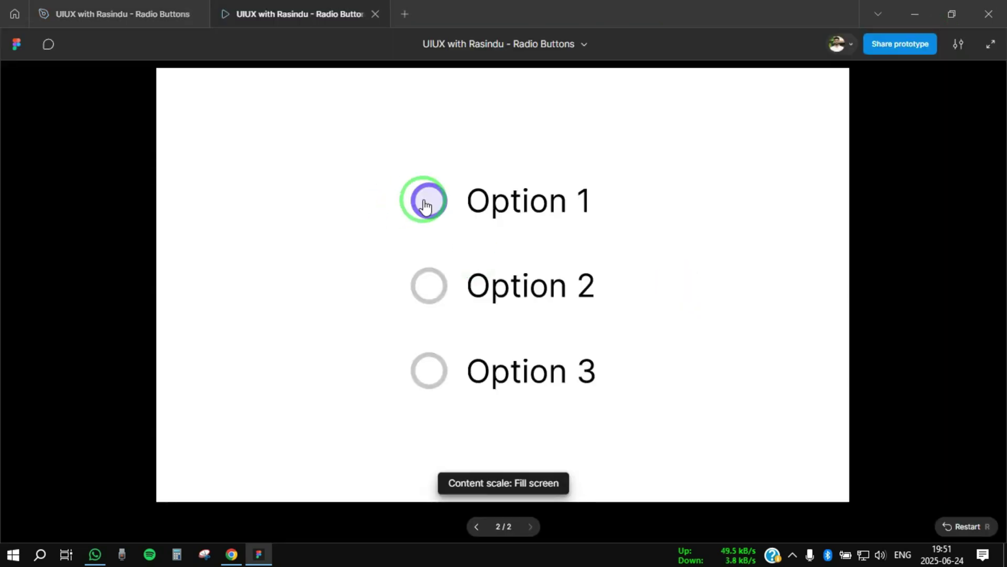
left_click(431, 208)
left_click(433, 285)
left_click(429, 369)
left_click(433, 285)
left_click(434, 215)
left_click(429, 284)
left_click(425, 367)
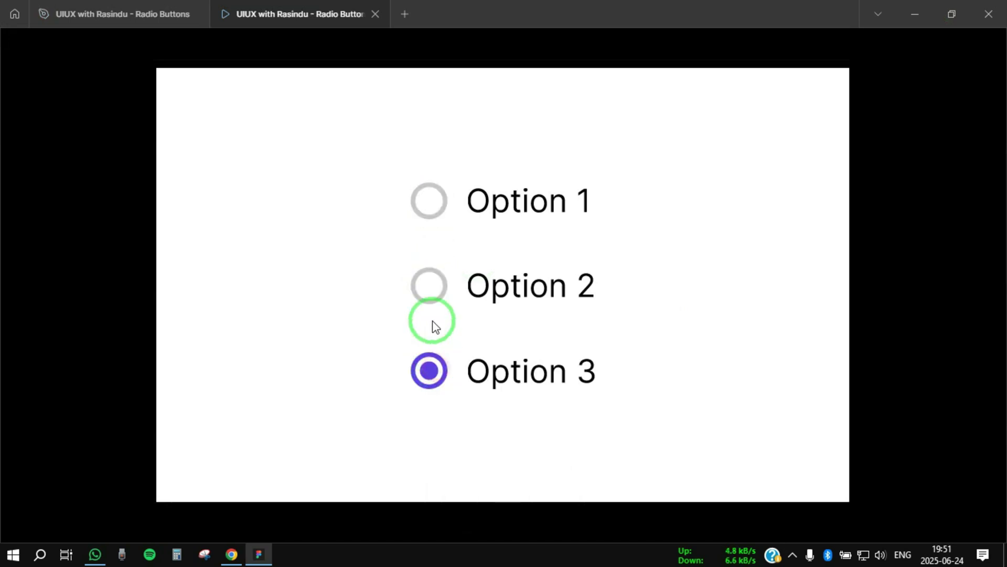
left_click(432, 286)
left_click(431, 201)
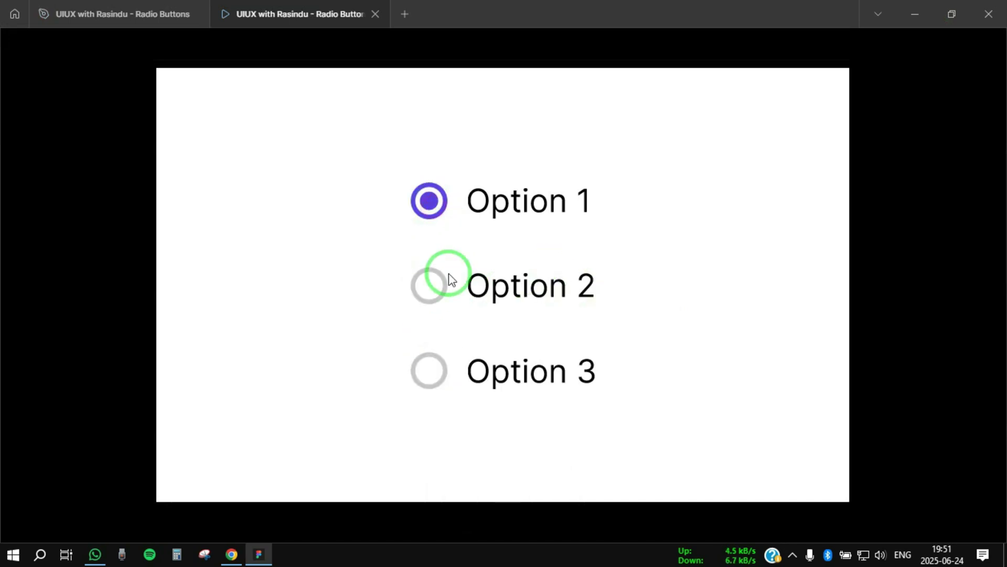
left_click(427, 285)
left_click(446, 376)
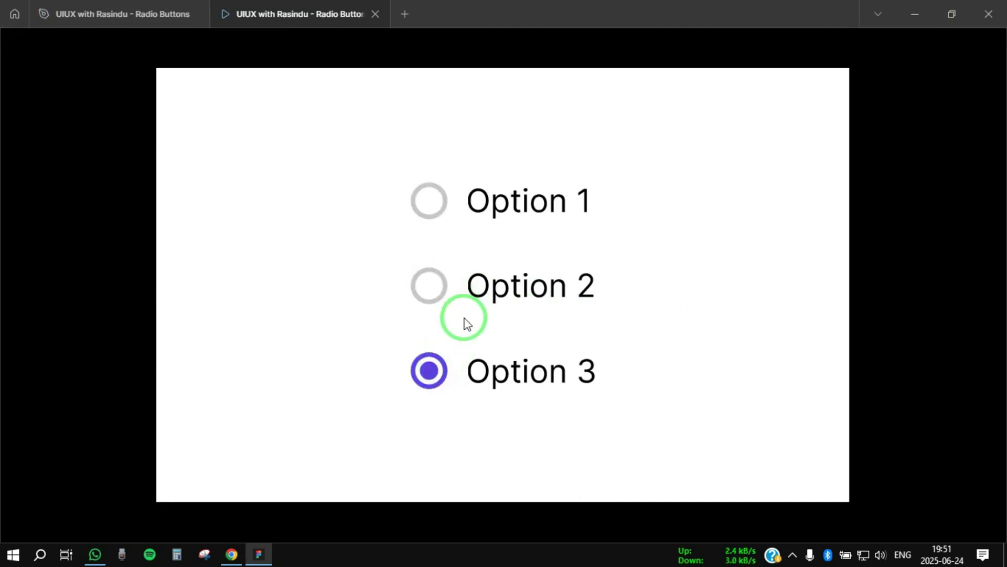
left_click(422, 201)
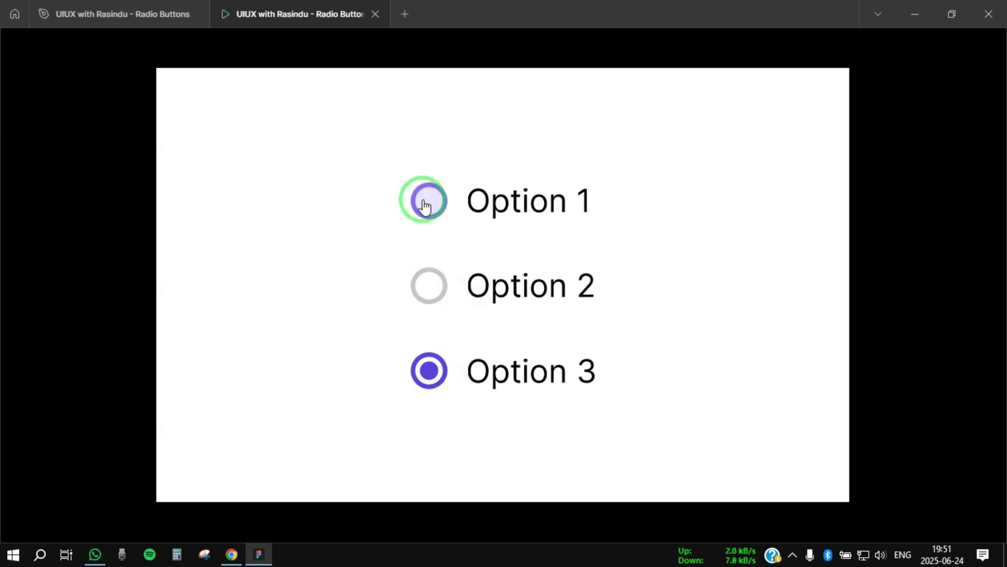